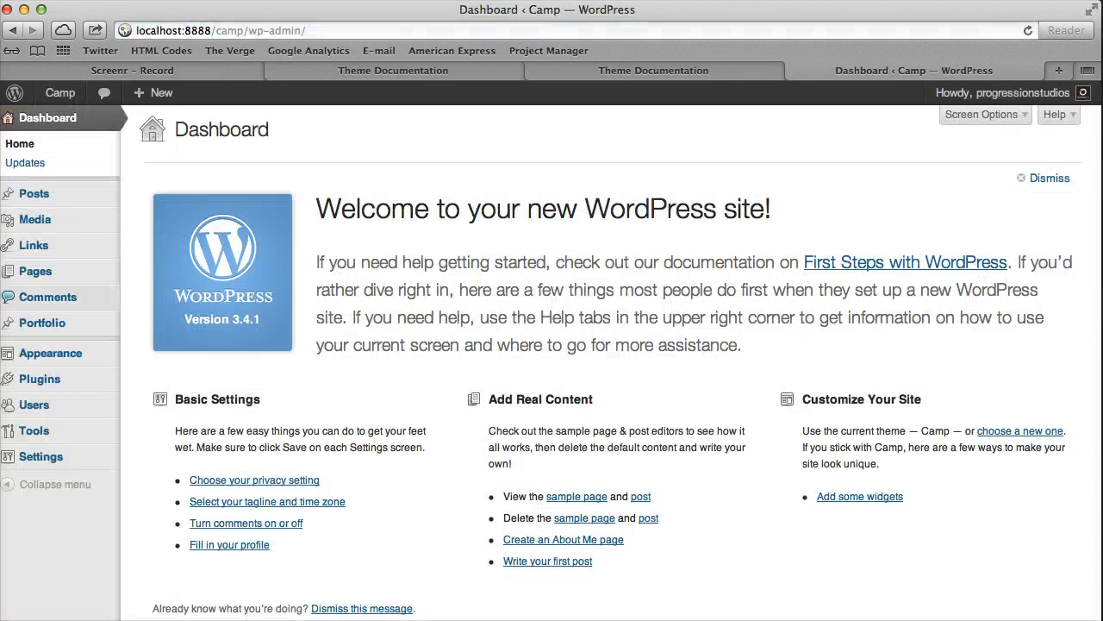
- Open the theme's menu management page and create a new custom menu named "Main Navigation"
click(53, 359)
click(50, 374)
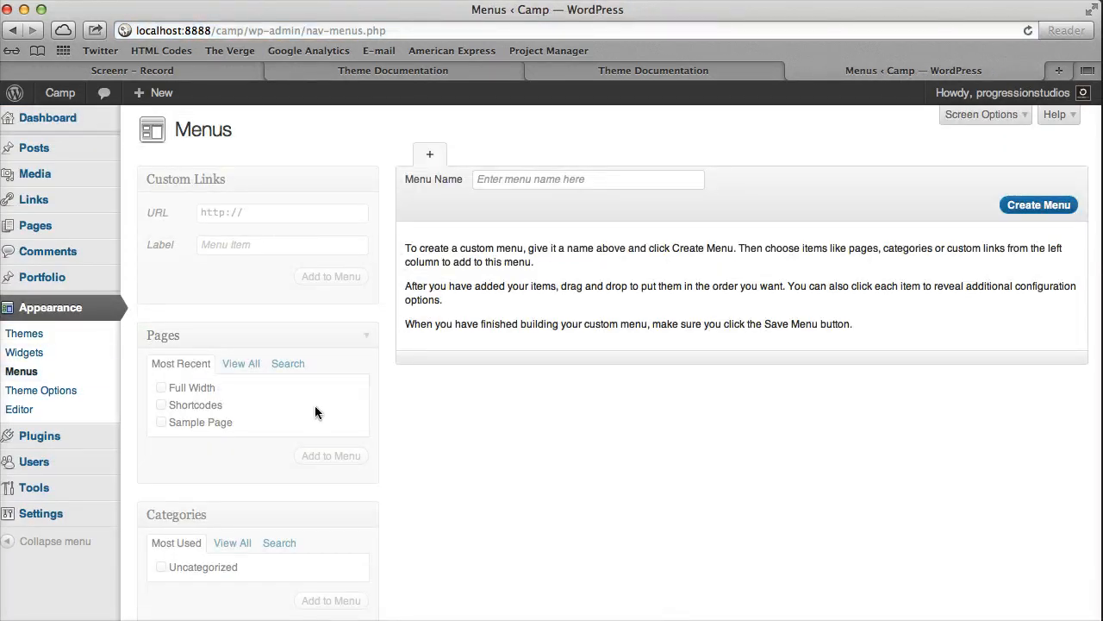
scroll(461, 386, down, 3)
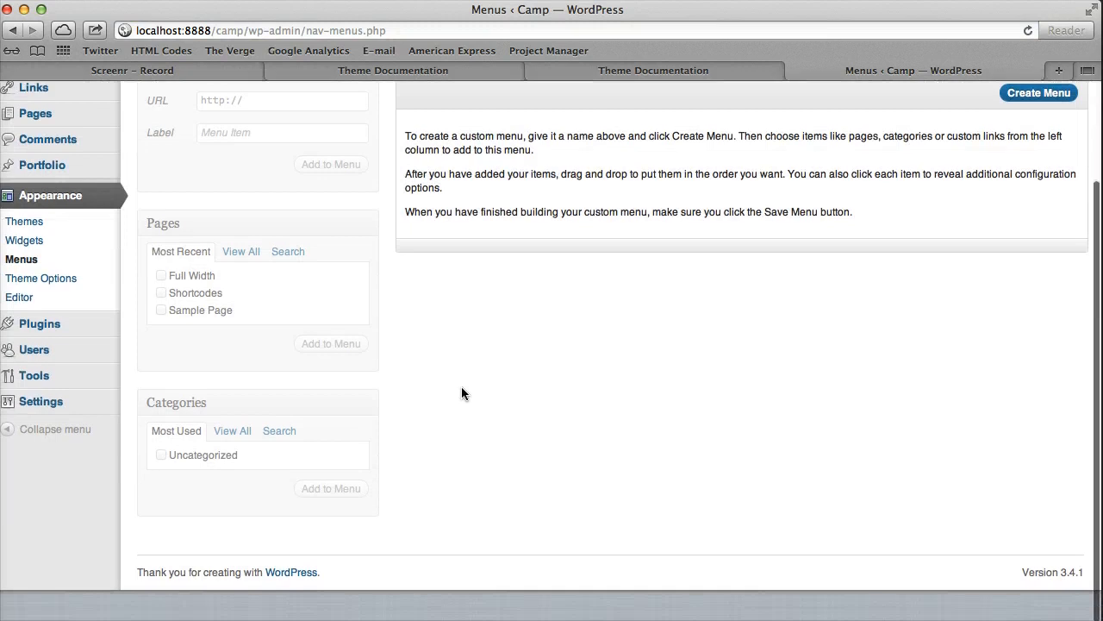
scroll(461, 386, up, 3)
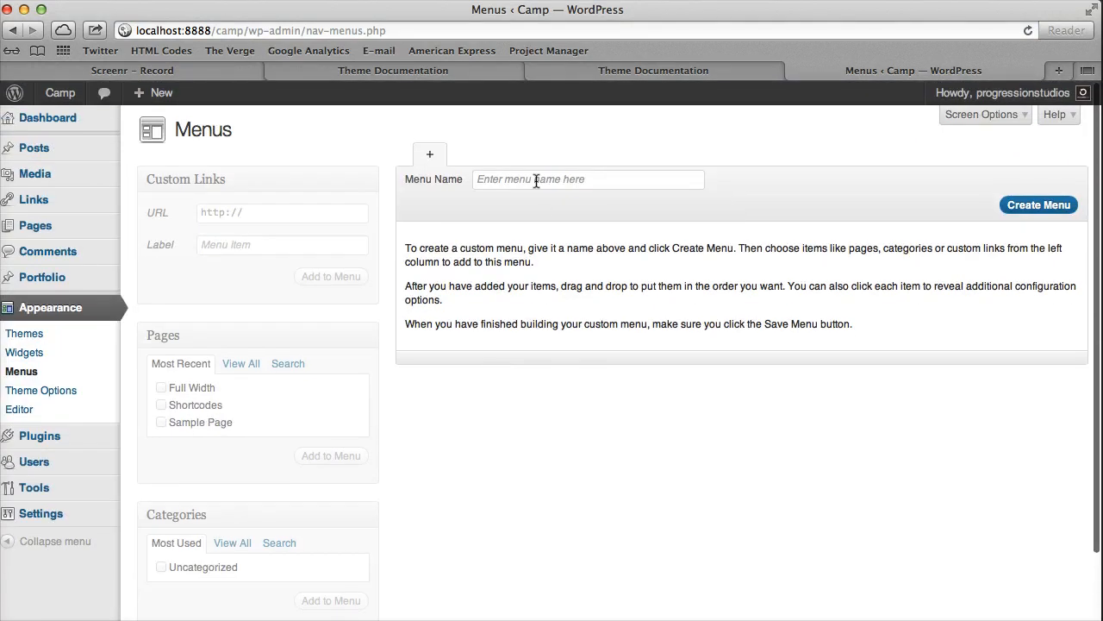
click(536, 180)
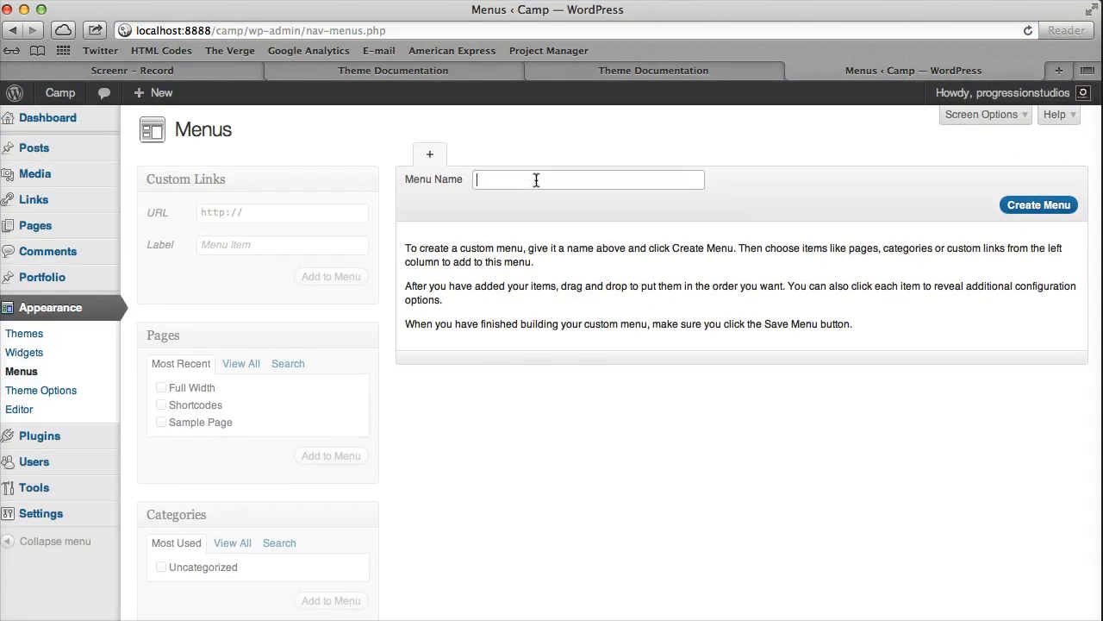
text(Main Navigation)
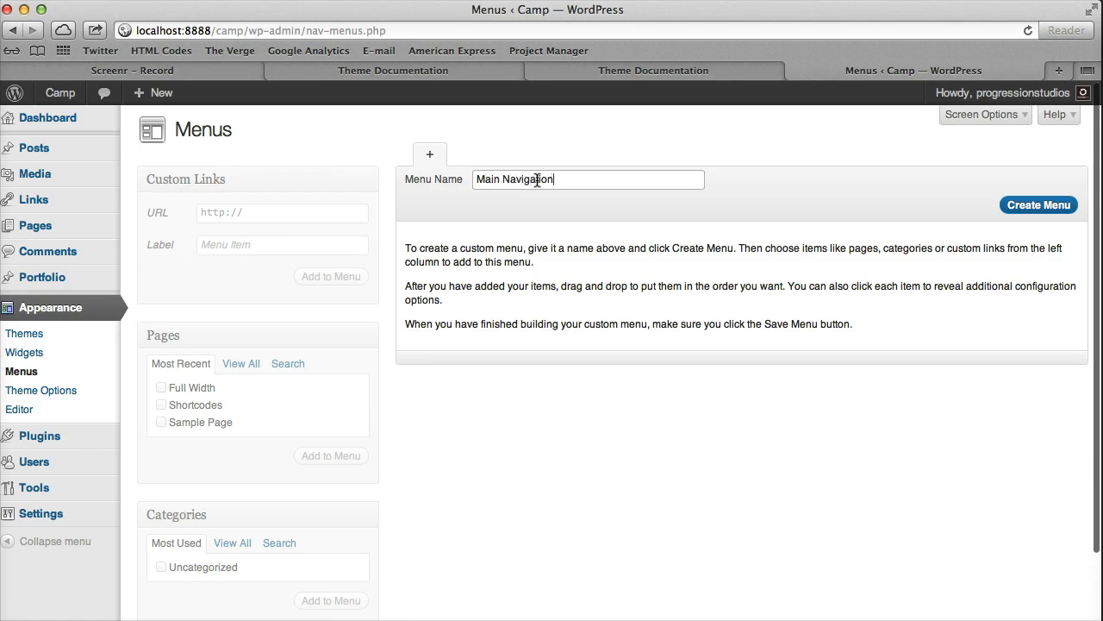
click(1036, 212)
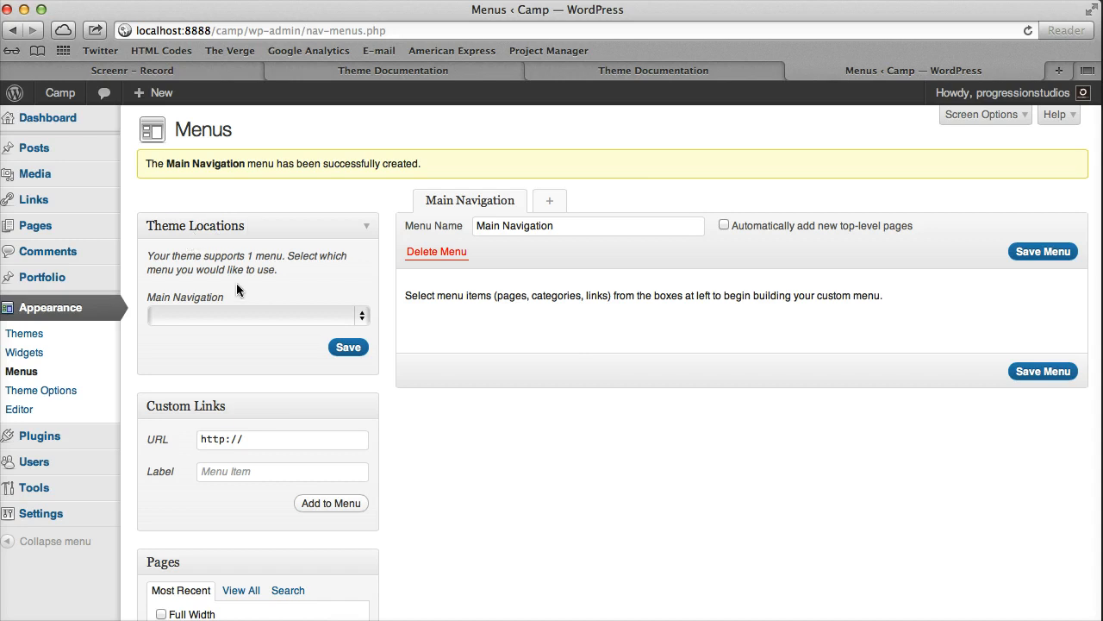
- Assign the Main Navigation menu to the theme's Main Navigation location and save the location setting
click(208, 318)
click(214, 328)
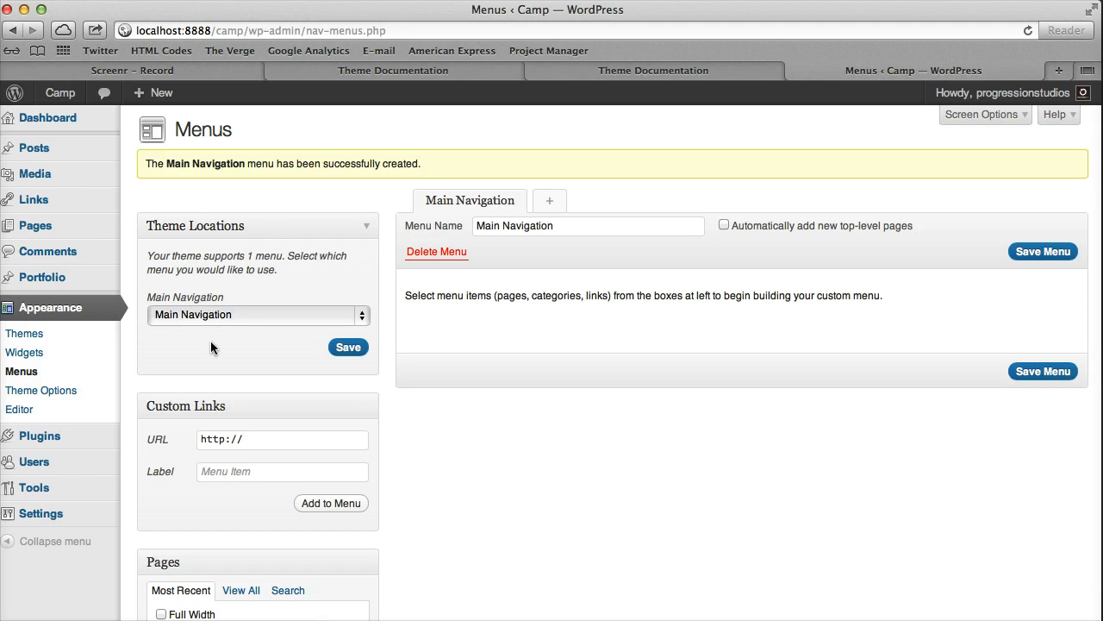
click(216, 318)
click(216, 318)
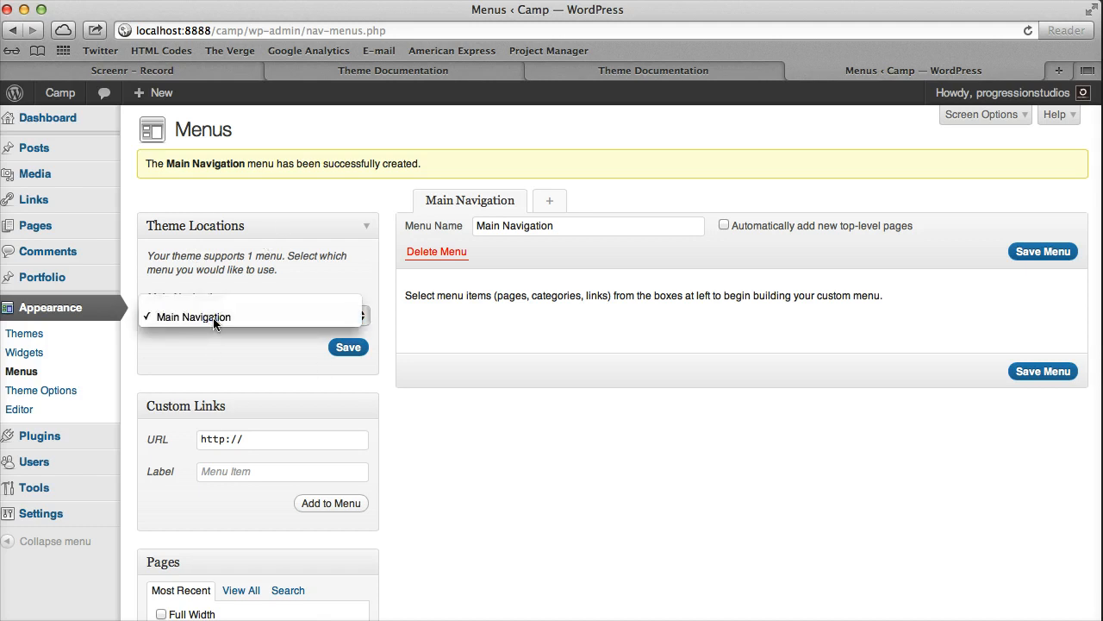
click(350, 348)
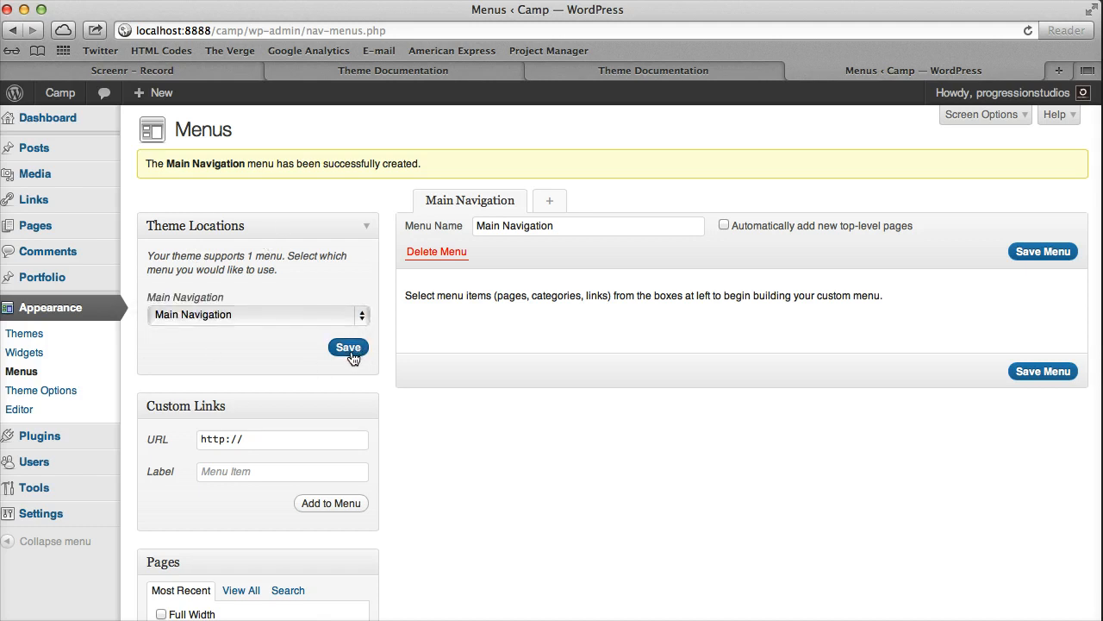
- Open the Camp site's front end in a new browser tab to view its navigation bar
right_click(47, 87)
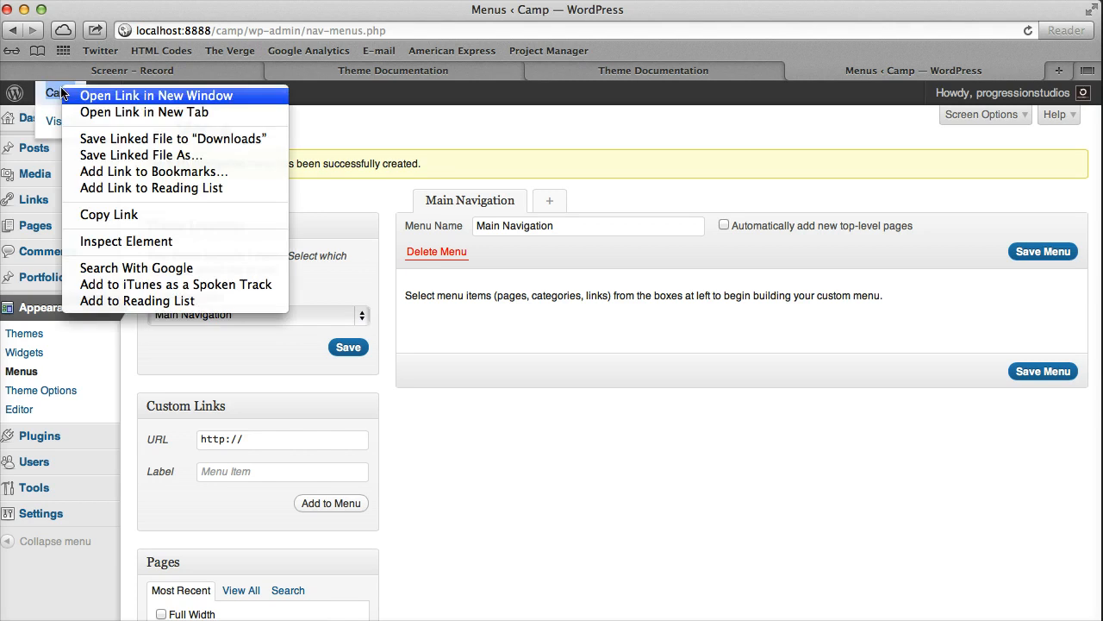
click(112, 108)
click(946, 74)
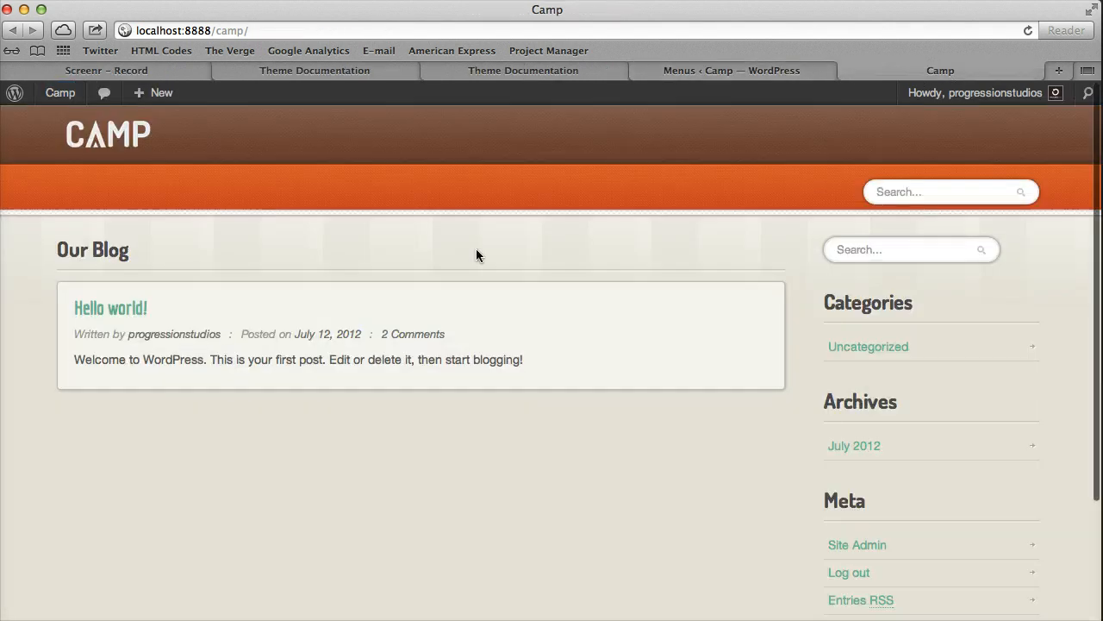
- Back on the menu management page, add the Home, Full Width, Sample Page and Shortcodes pages to the Main Navigation menu
click(755, 72)
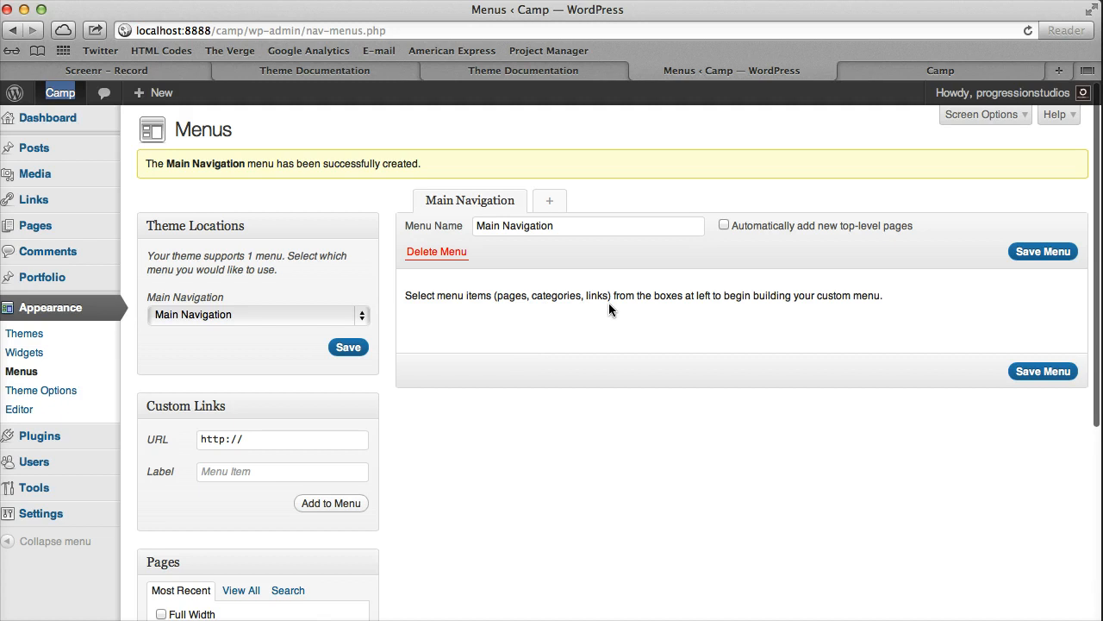
scroll(609, 308, down, 5)
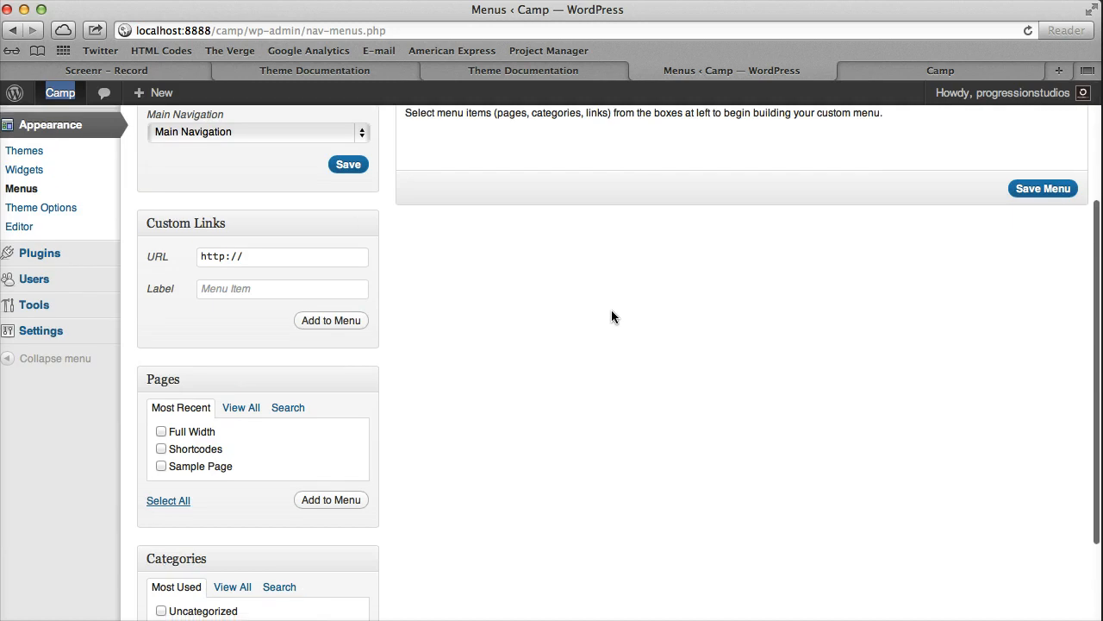
click(234, 410)
scroll(450, 417, down, 4)
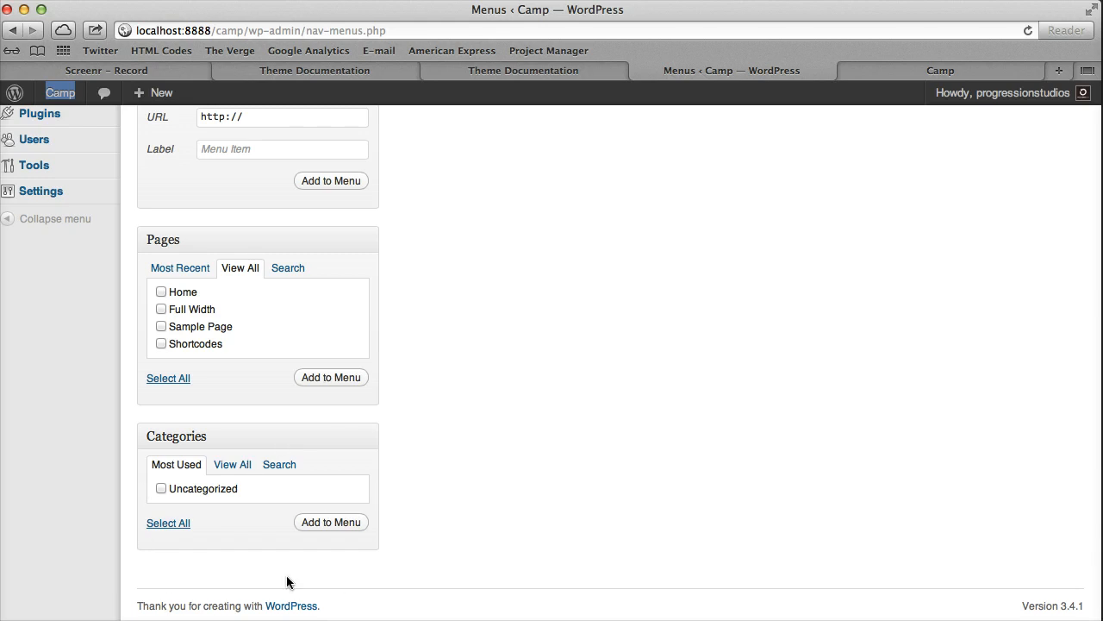
scroll(233, 403, up, 4)
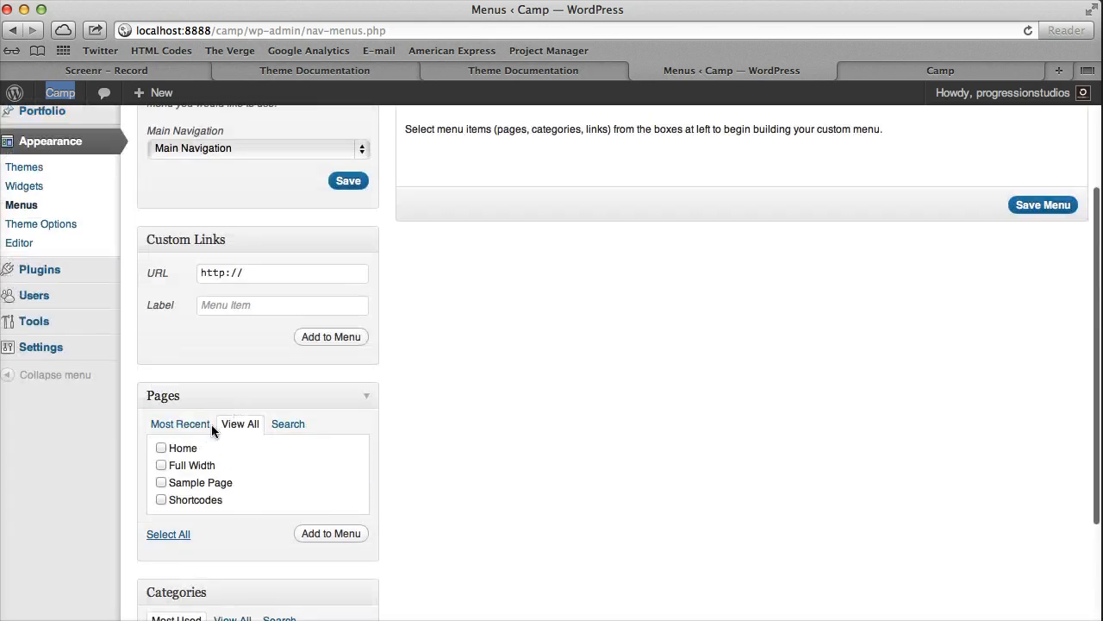
scroll(211, 422, down, 3)
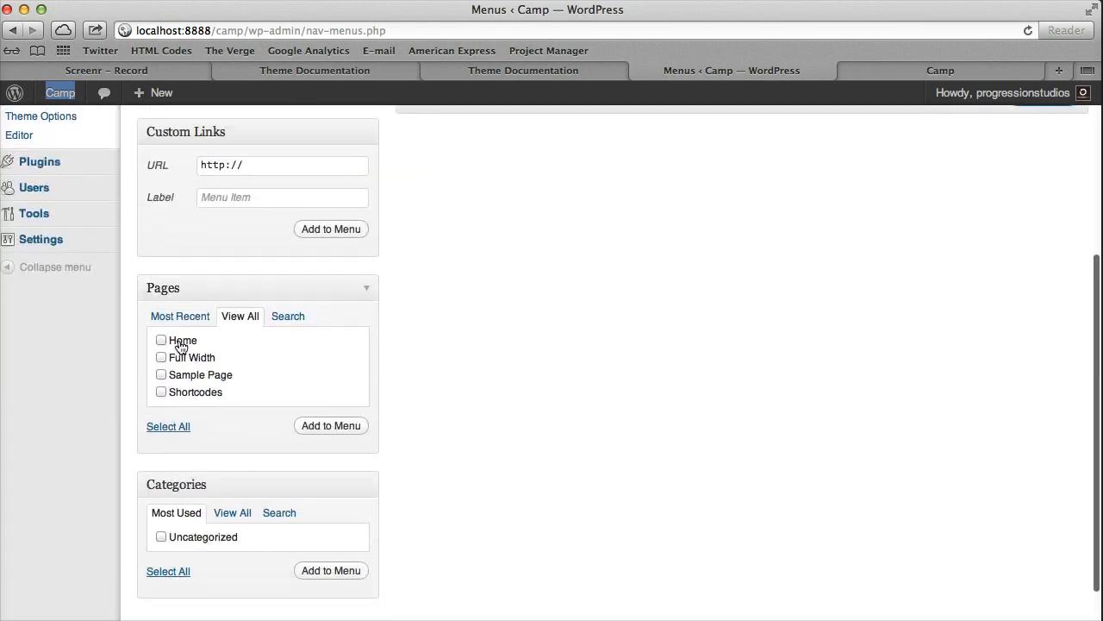
click(181, 343)
click(175, 360)
click(174, 376)
click(176, 393)
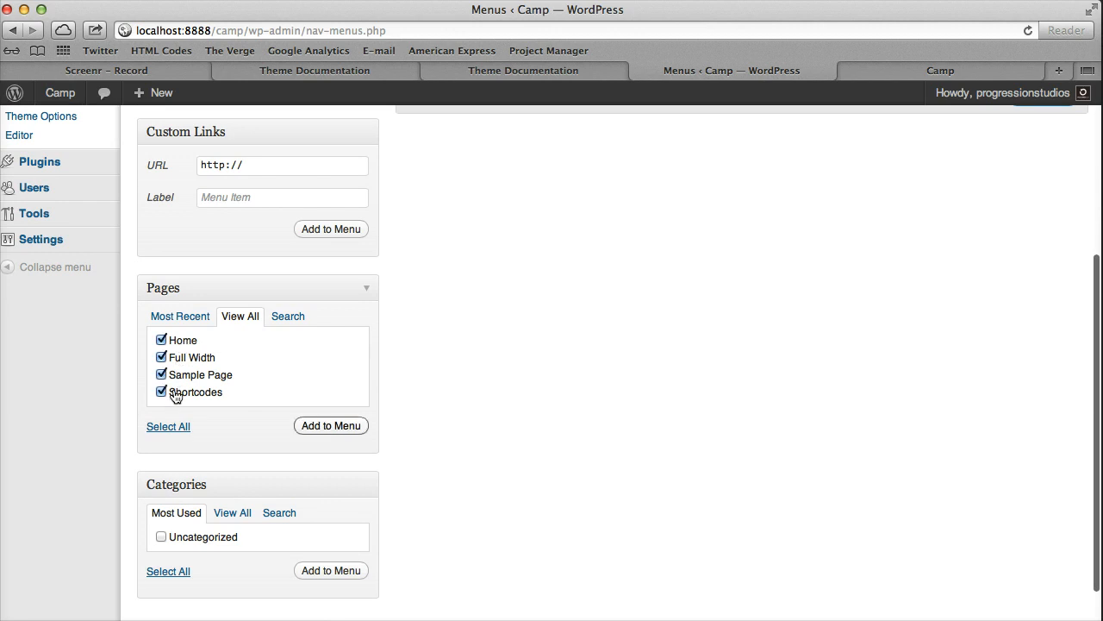
click(331, 426)
scroll(357, 414, up, 7)
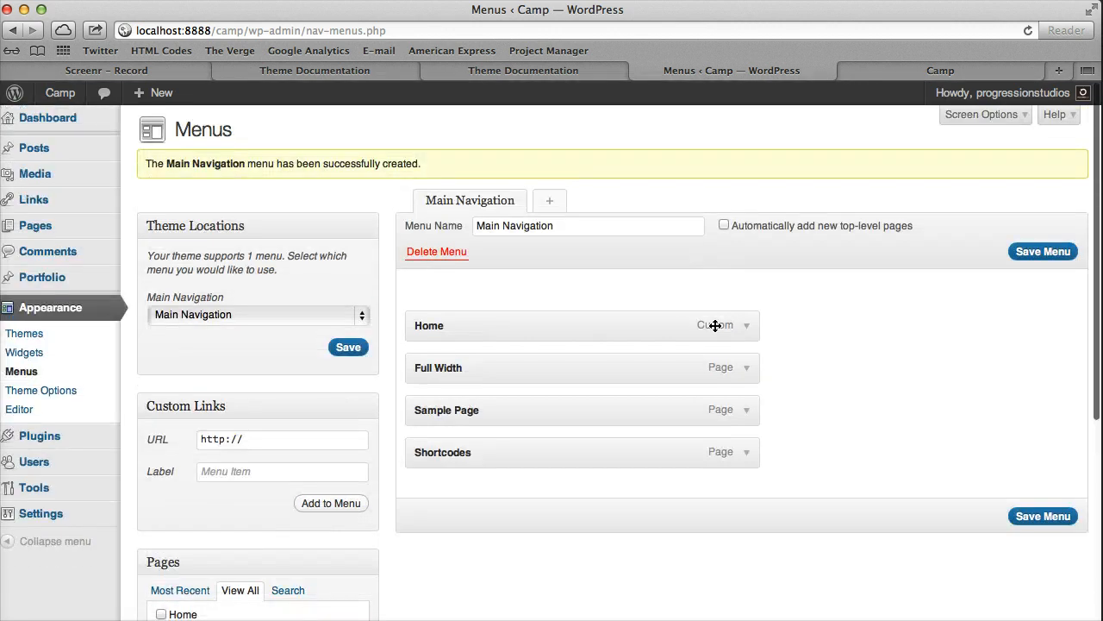
- Save the Main Navigation menu with its added pages
scroll(307, 444, down, 3)
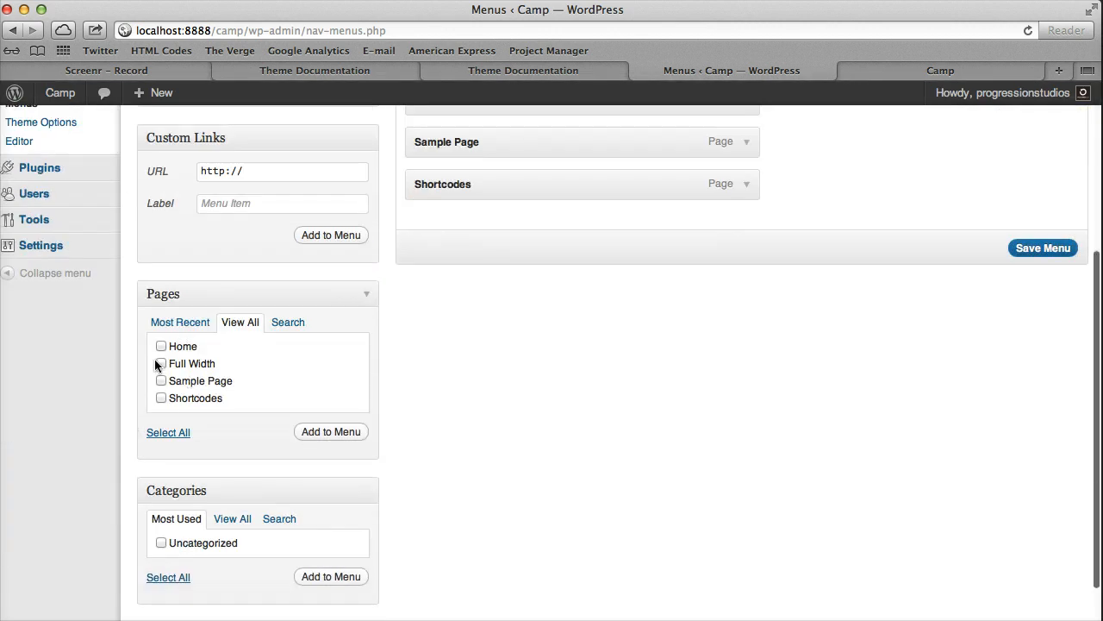
scroll(303, 419, up, 3)
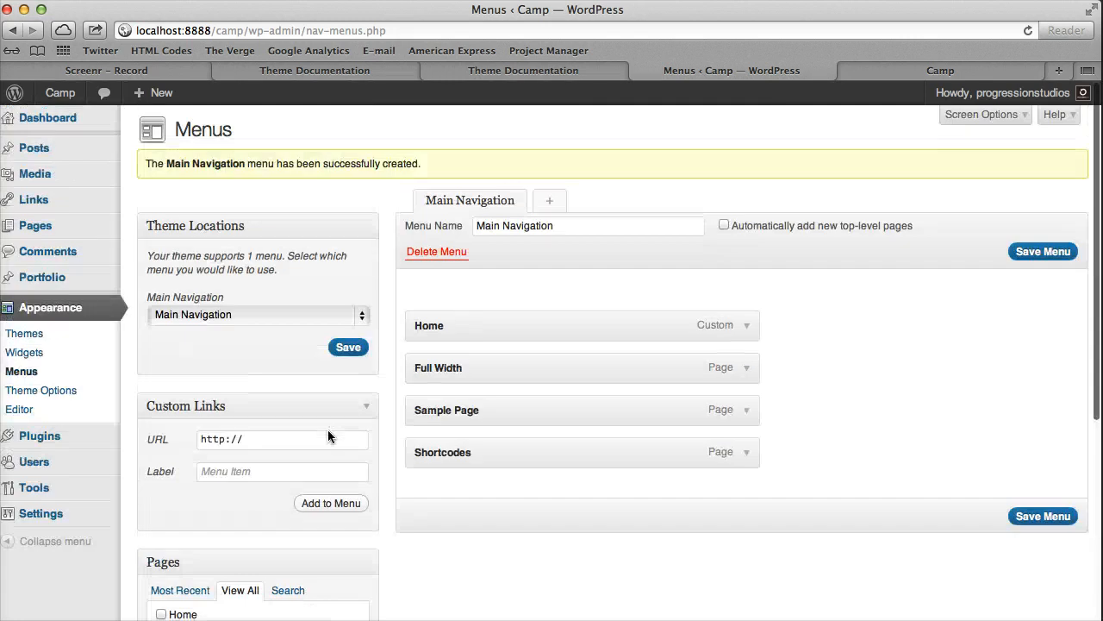
click(1014, 253)
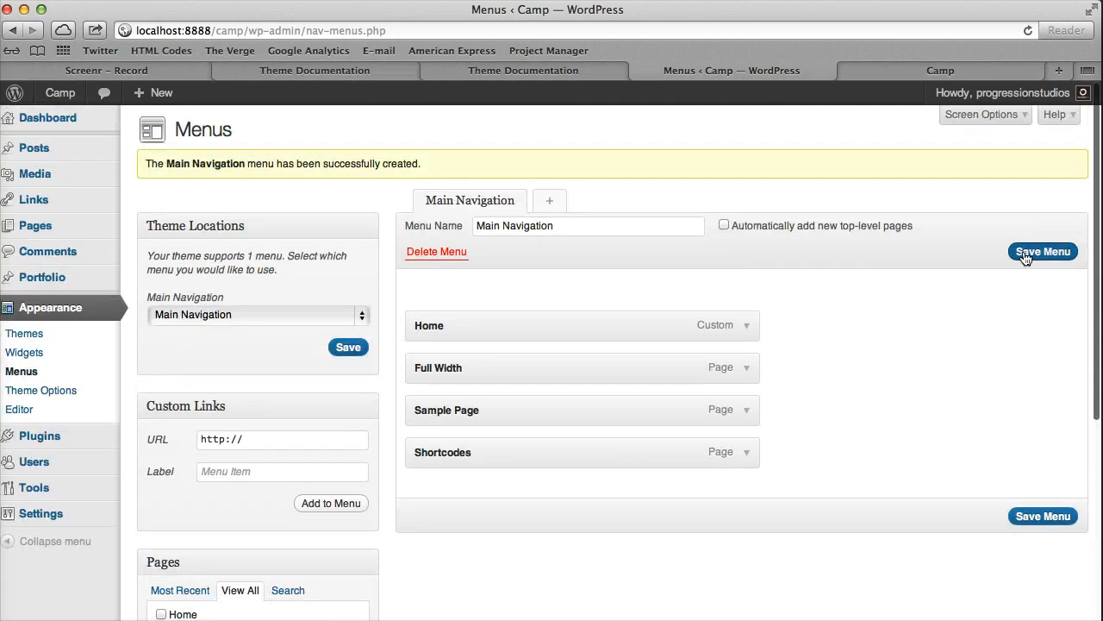
- Return to the Camp site's front end and reload its home page to examine the navigation bar
click(917, 68)
click(99, 101)
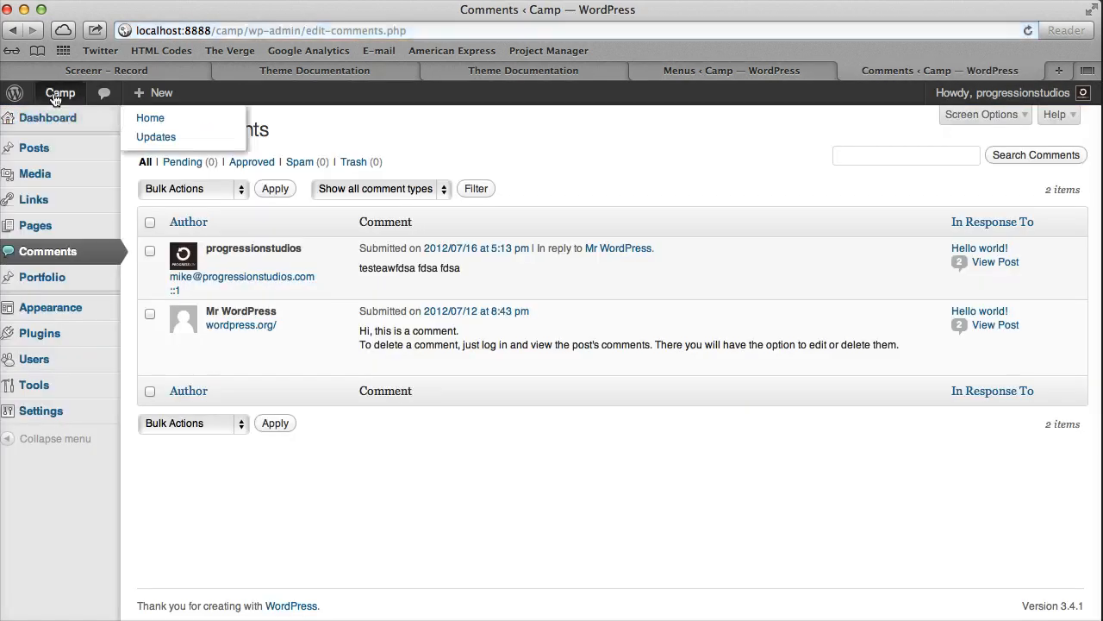
click(53, 96)
click(125, 138)
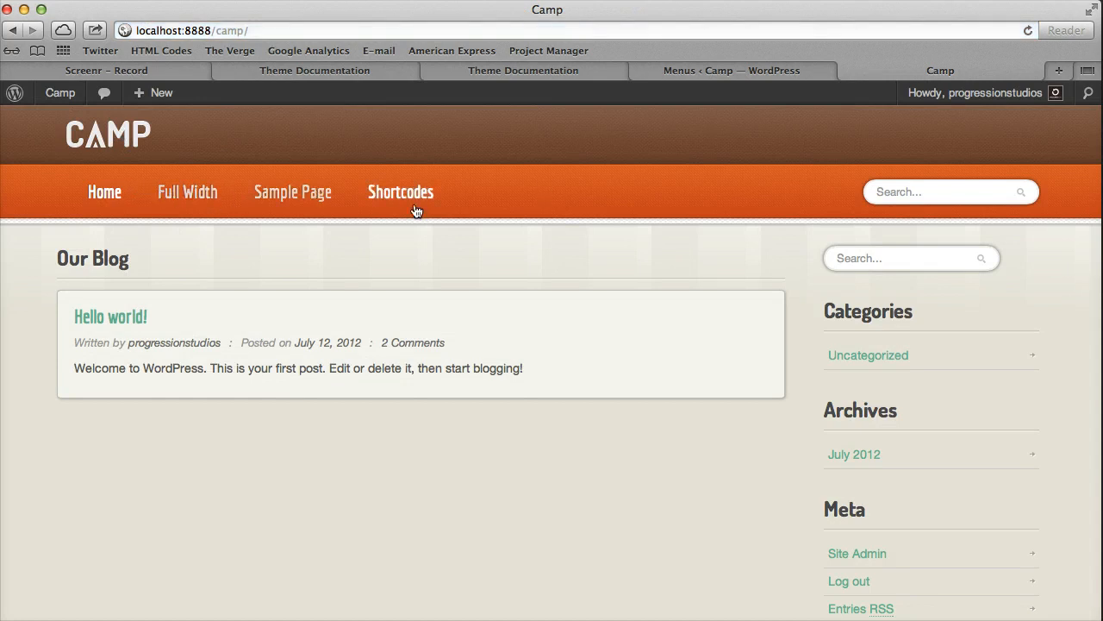
scroll(429, 329, down, 5)
scroll(429, 330, up, 5)
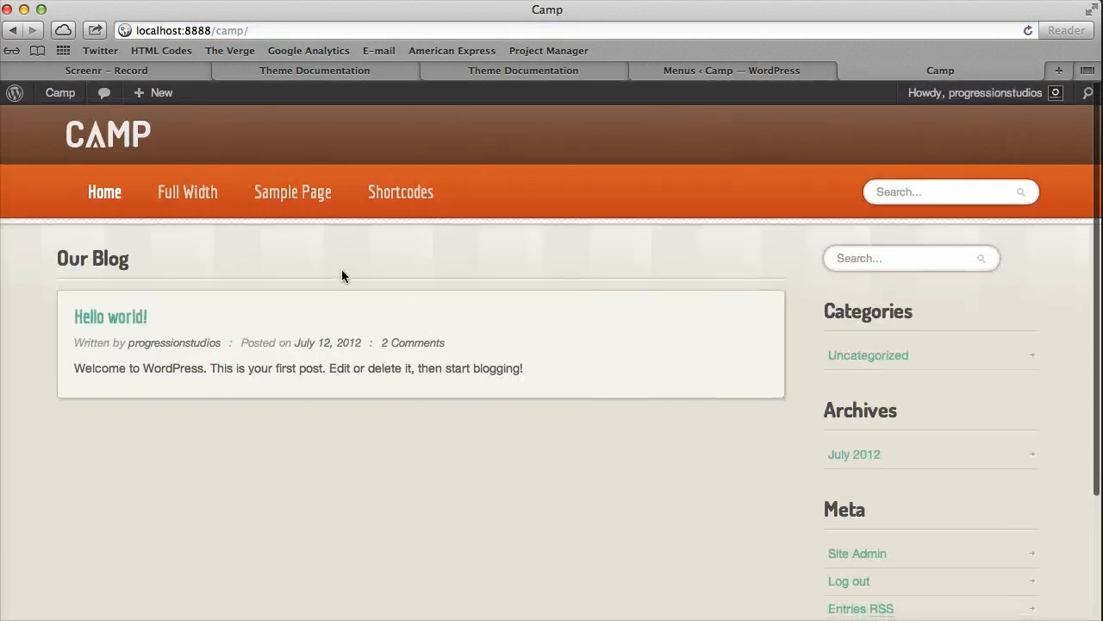
- Visit the Full Width and Sample Page links from the site navigation, returning to the home page after each
click(212, 193)
click(111, 135)
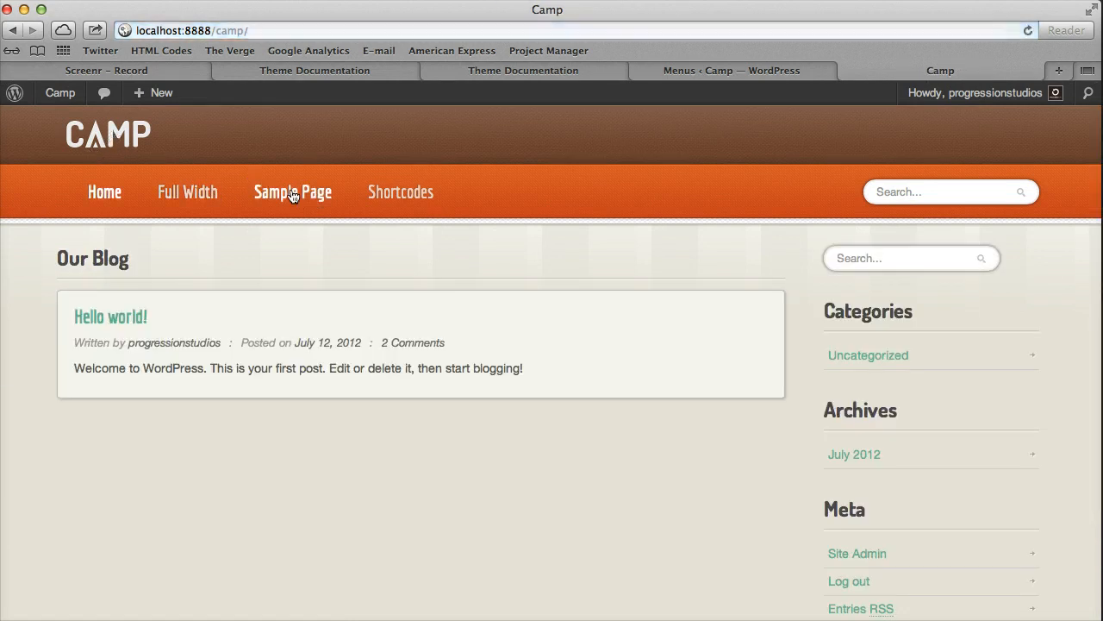
click(298, 199)
click(115, 148)
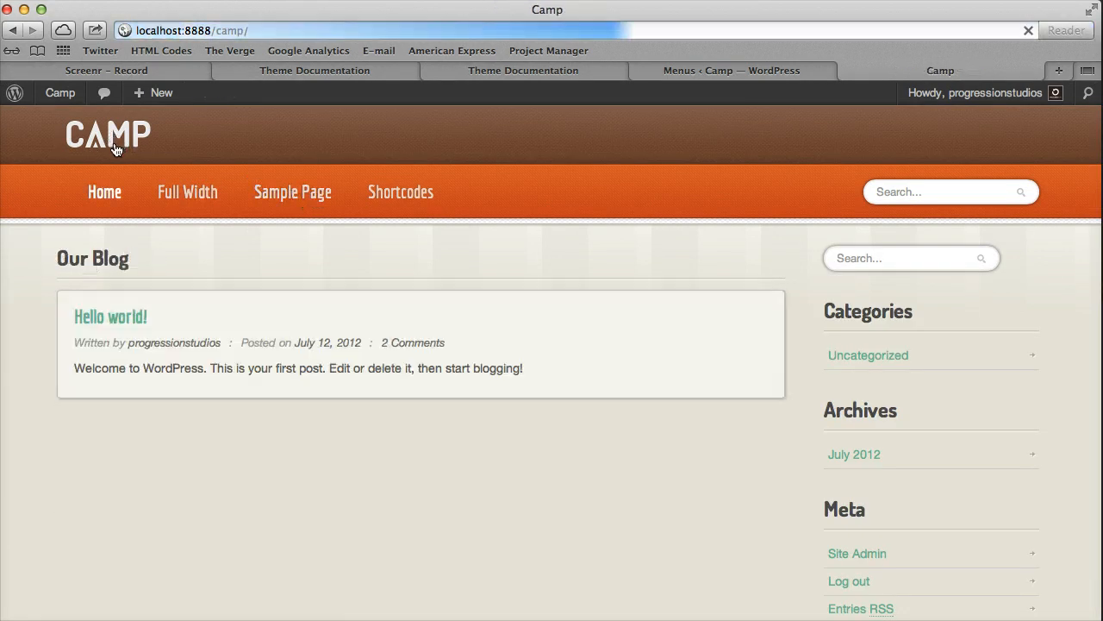
- On the menu management page, reorder the Main Navigation items to Home, Full Width, Shortcodes, Sample Page
click(724, 74)
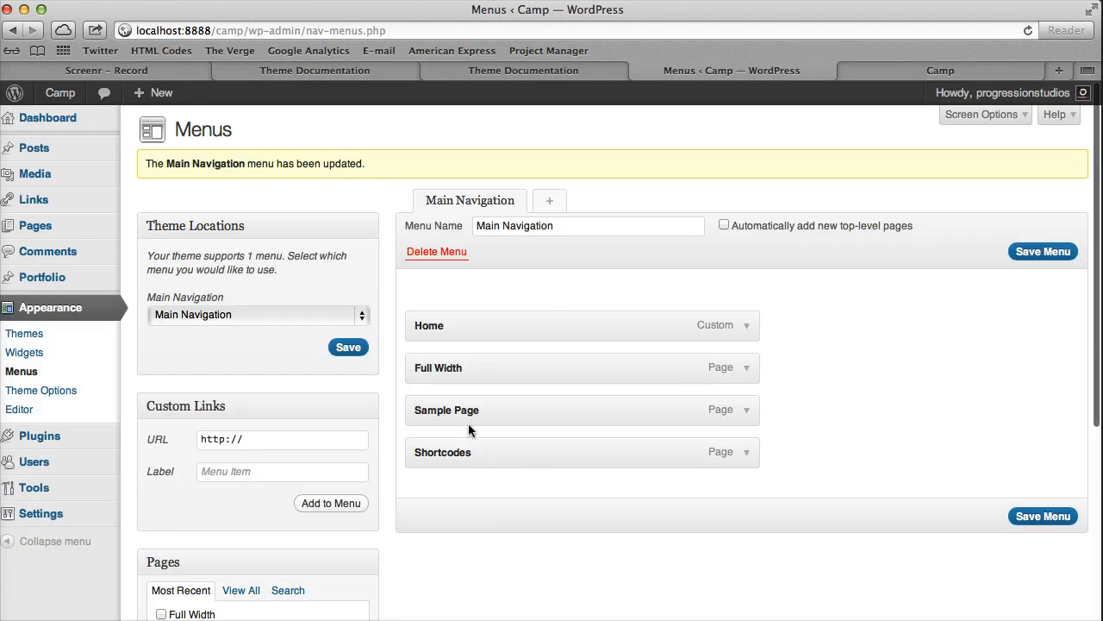
drag(459, 366, 462, 461)
drag(475, 408, 475, 475)
drag(471, 371, 474, 463)
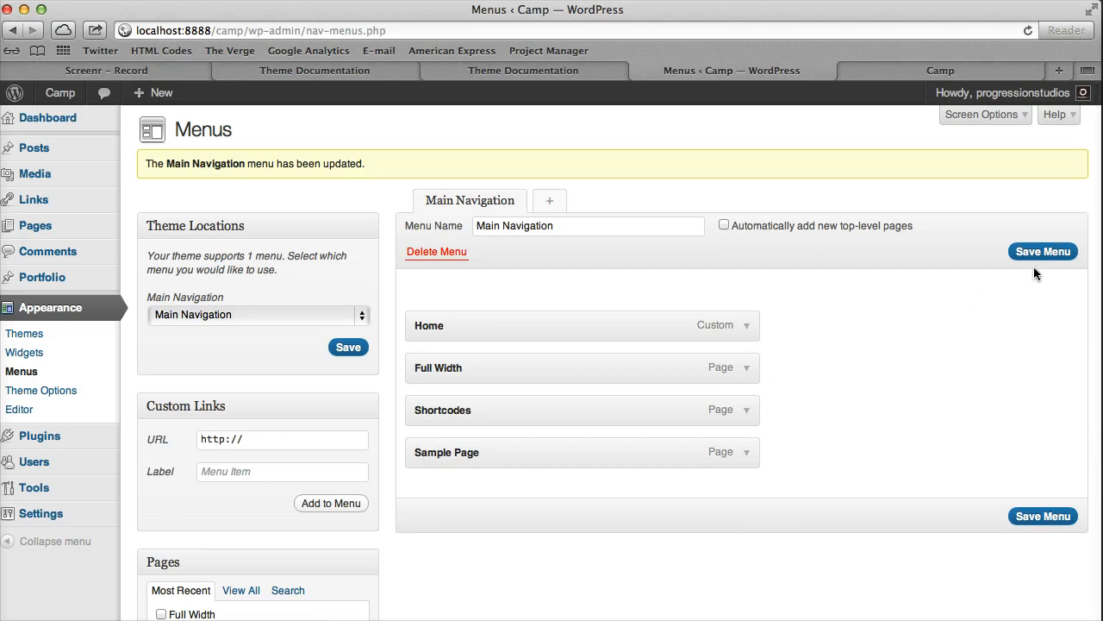
- Change the Sample Page menu item's navigation label to "Shortcode" and save the menu
click(749, 454)
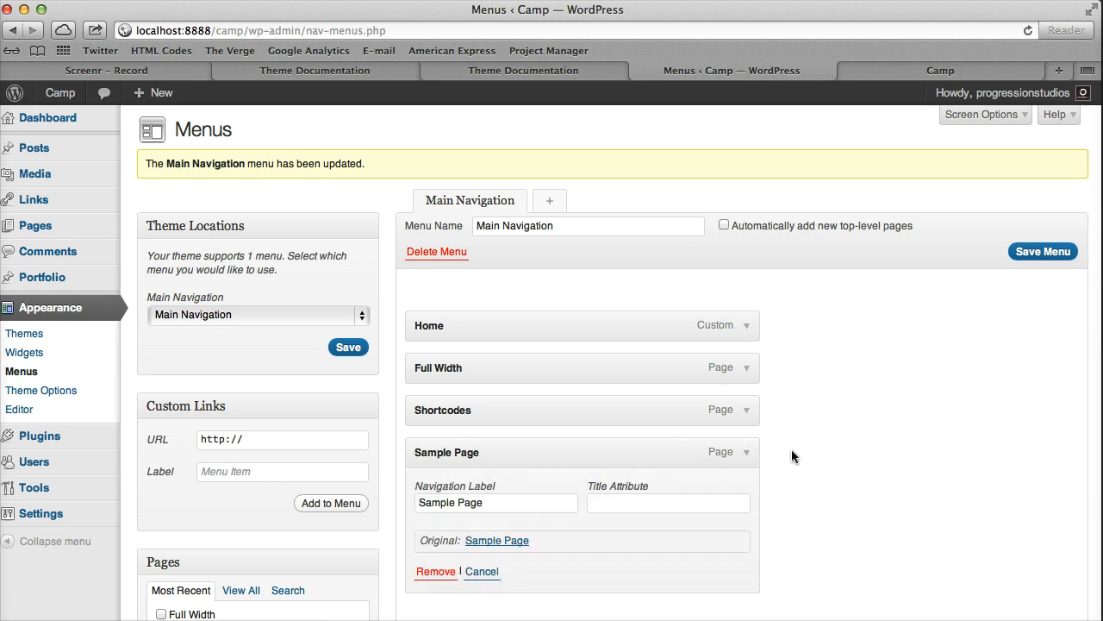
scroll(850, 449, down, 2)
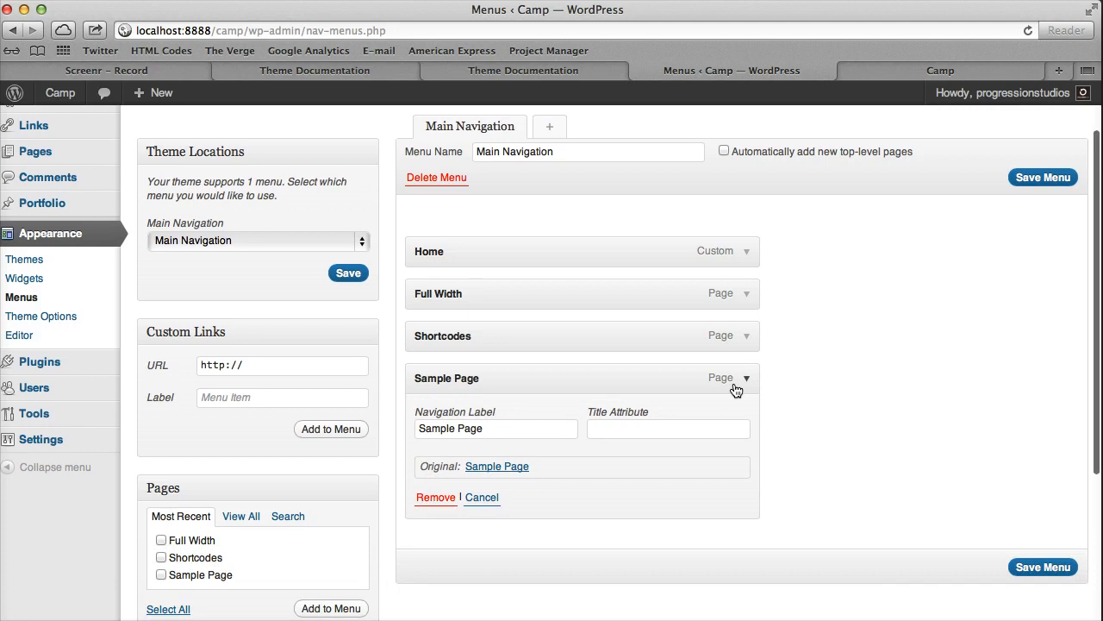
click(748, 384)
click(750, 384)
drag(509, 424, 390, 422)
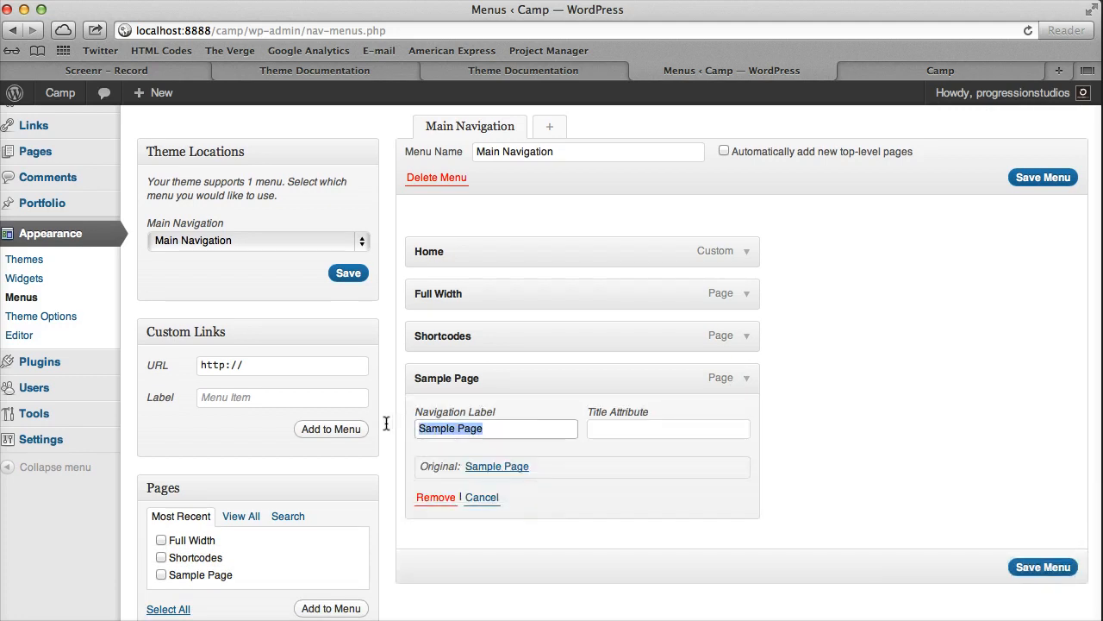
text(Shortcode)
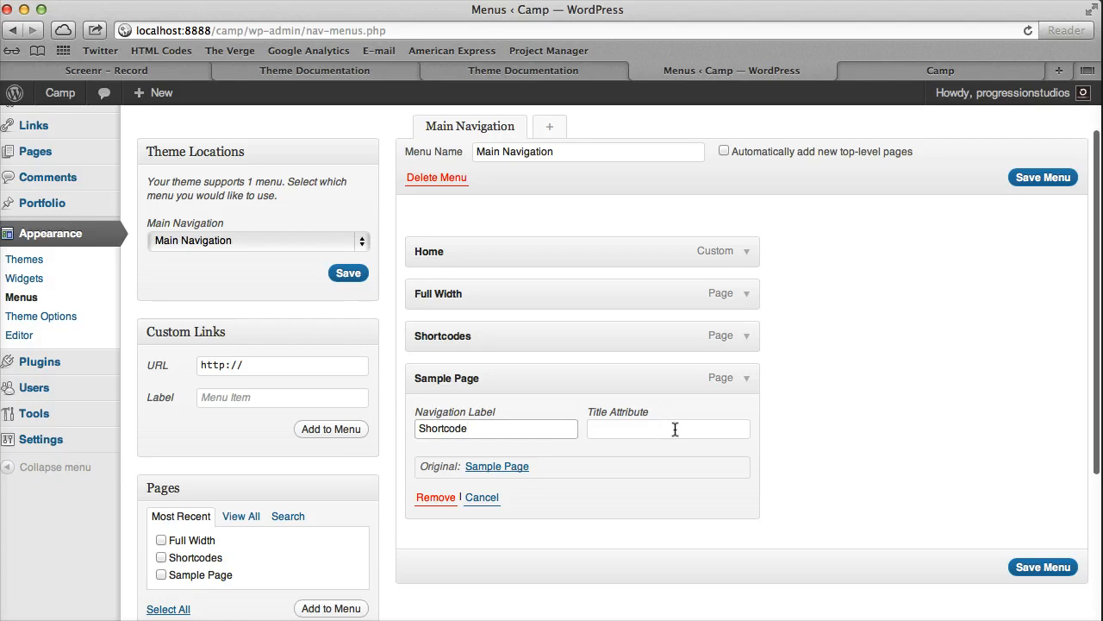
click(675, 428)
click(1043, 177)
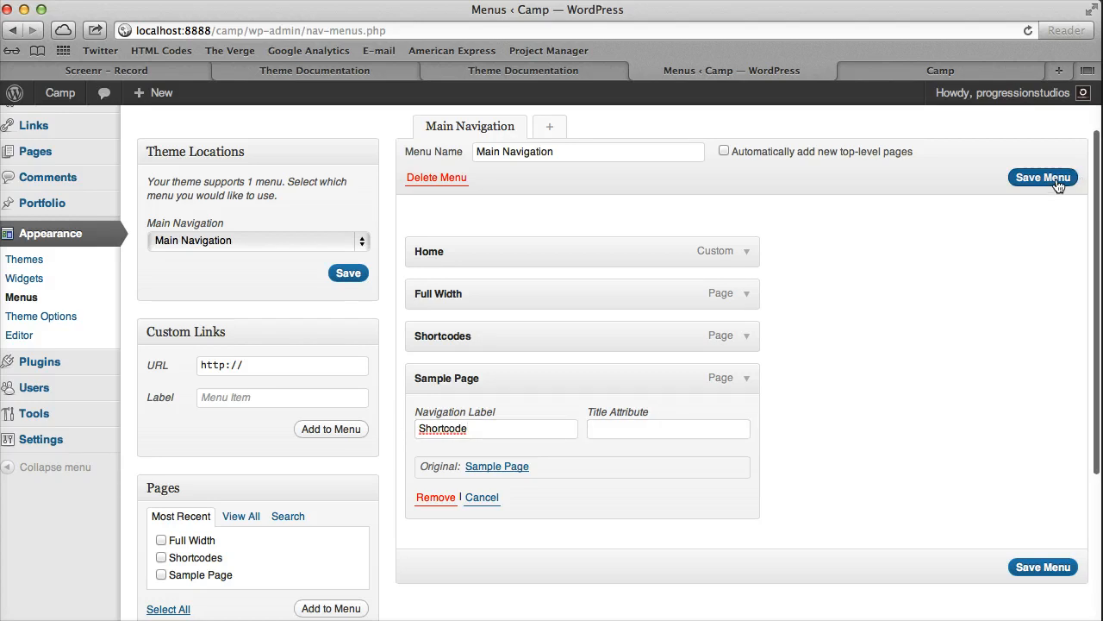
- Reload the Camp home page to check the reordered and relabelled navigation items
click(941, 70)
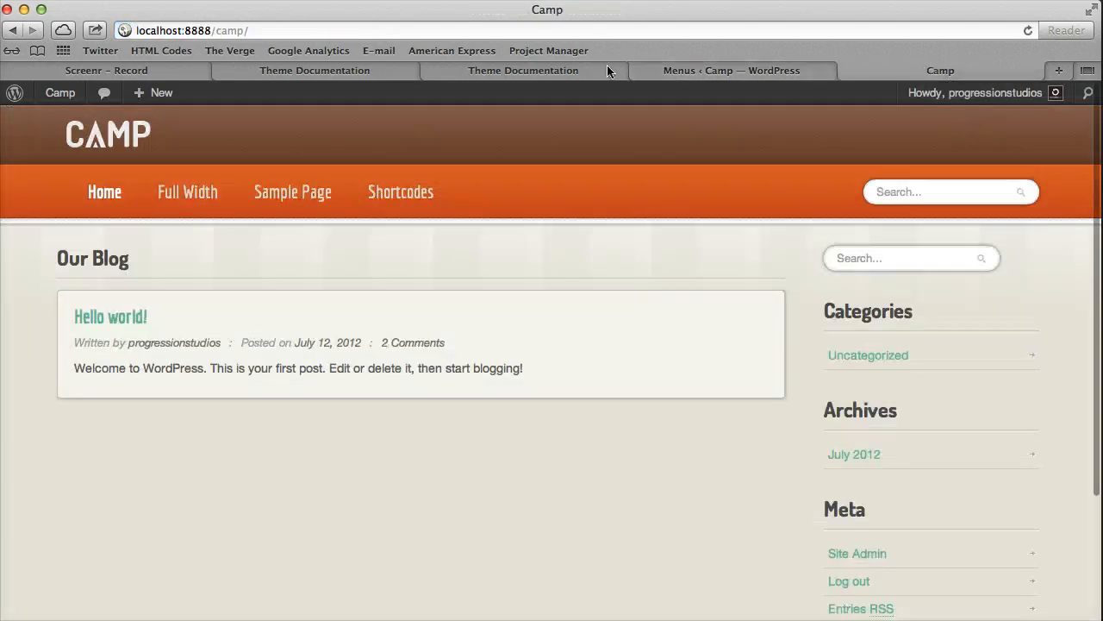
click(125, 140)
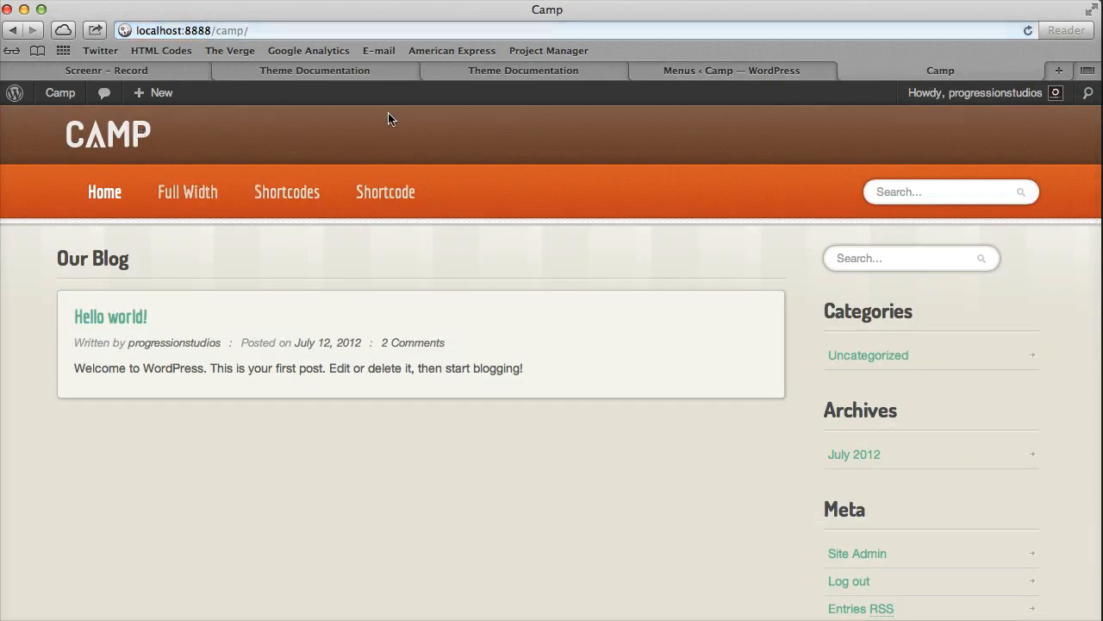
- Visit the Shortcode link in the site navigation and check the title of the page it opens
click(274, 202)
click(388, 191)
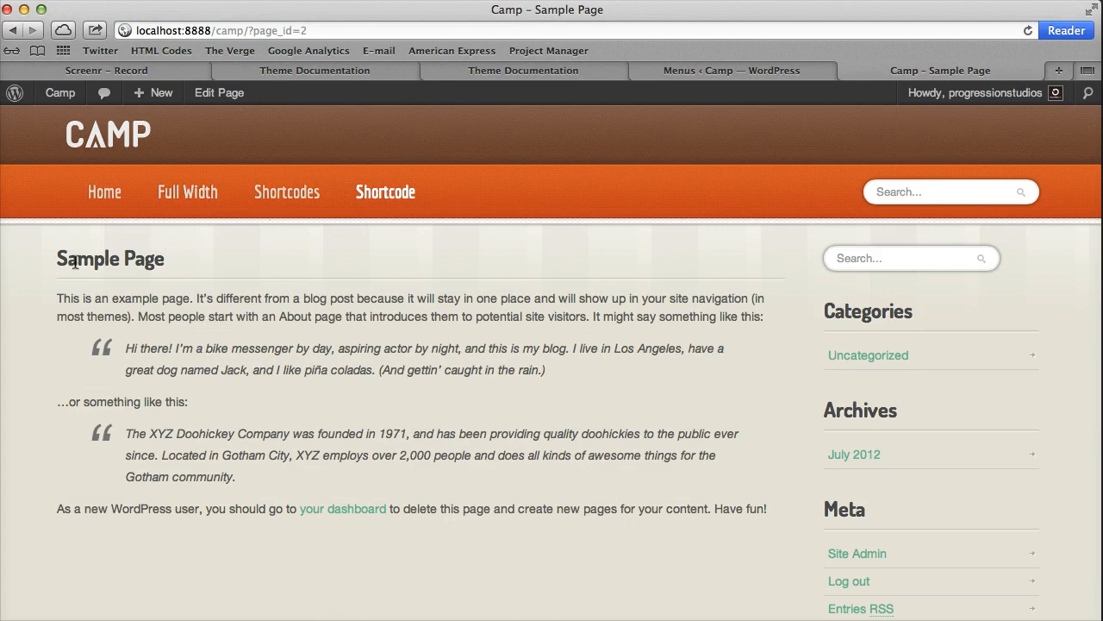
drag(59, 261, 189, 257)
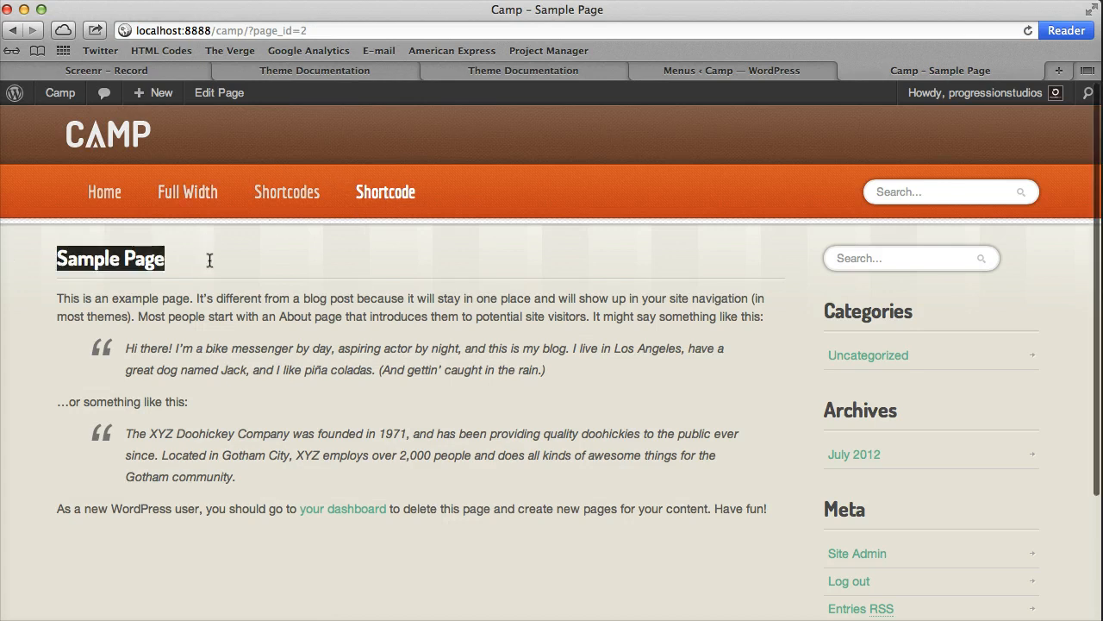
click(209, 261)
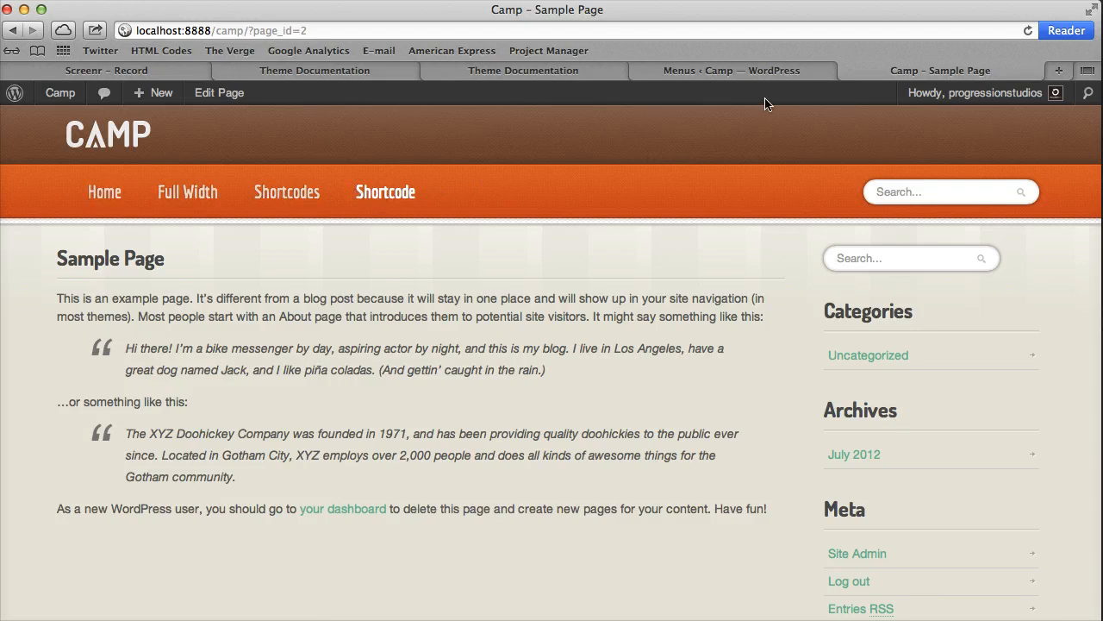
- On the WordPress Menus page, review the available Screen Options and collapse them again
click(775, 70)
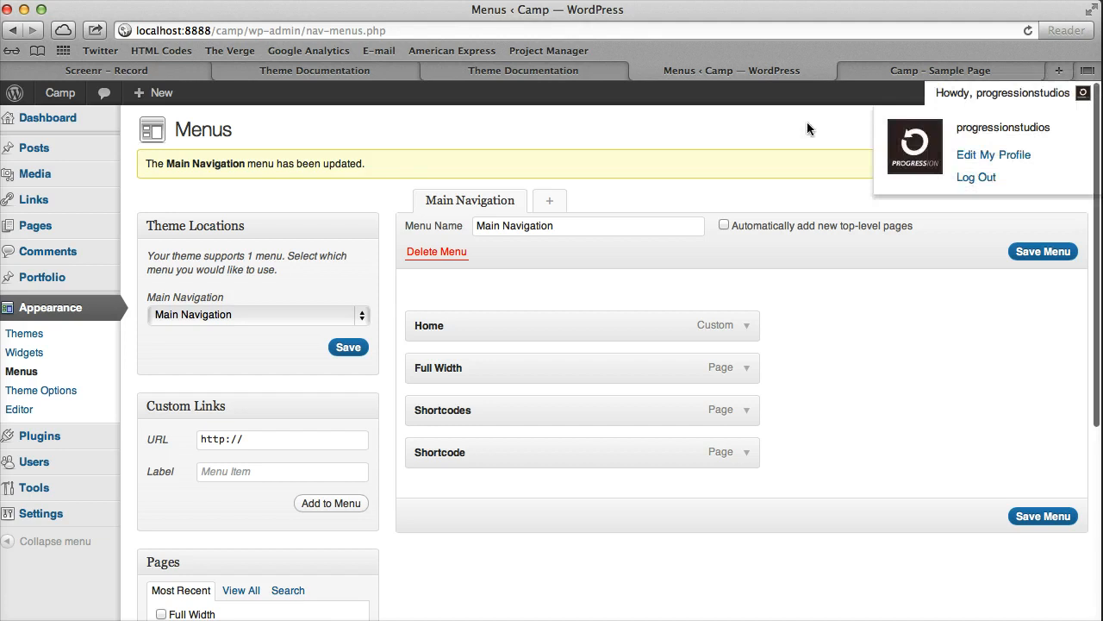
click(987, 115)
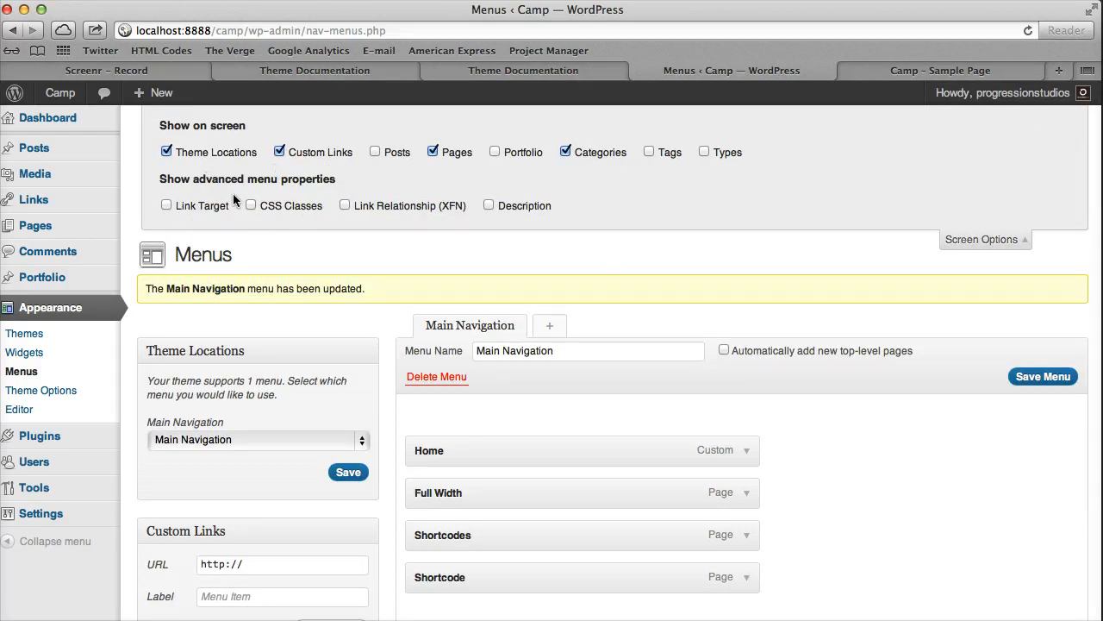
click(1015, 248)
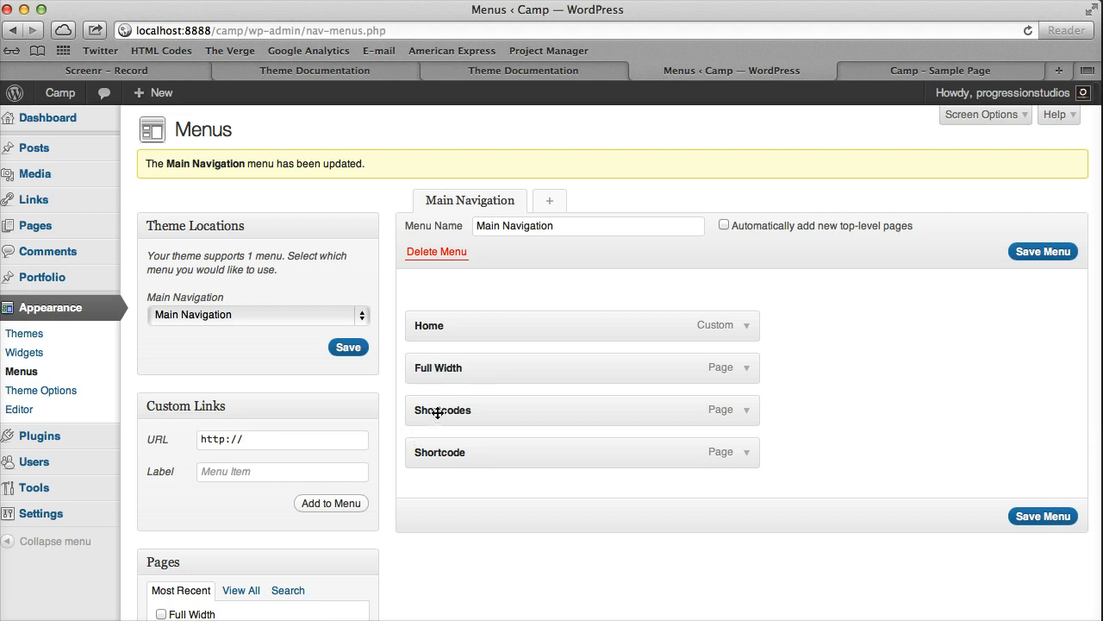
- Remove the Shortcode item from the Main Navigation menu and add the Sample Page page back to it
click(745, 453)
click(437, 572)
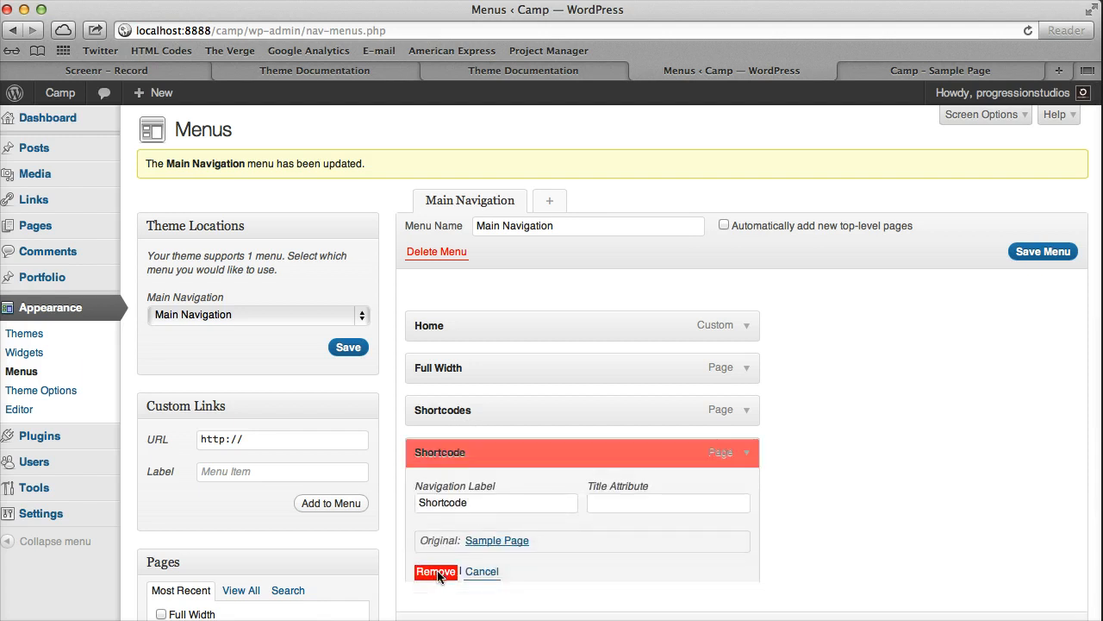
scroll(542, 466, down, 5)
click(193, 352)
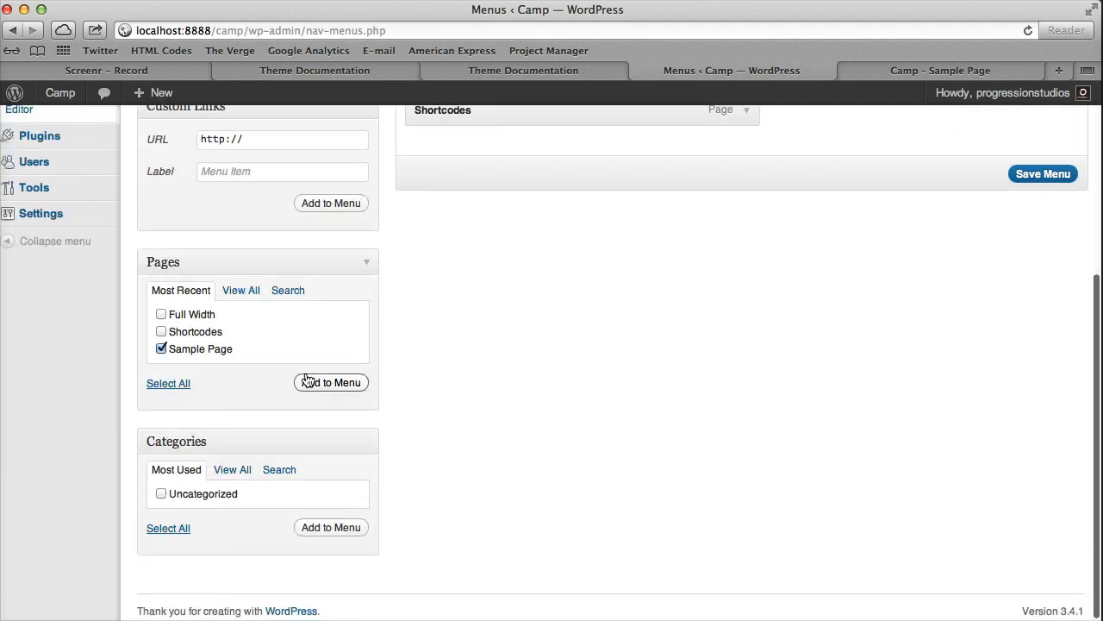
click(331, 382)
scroll(497, 388, up, 5)
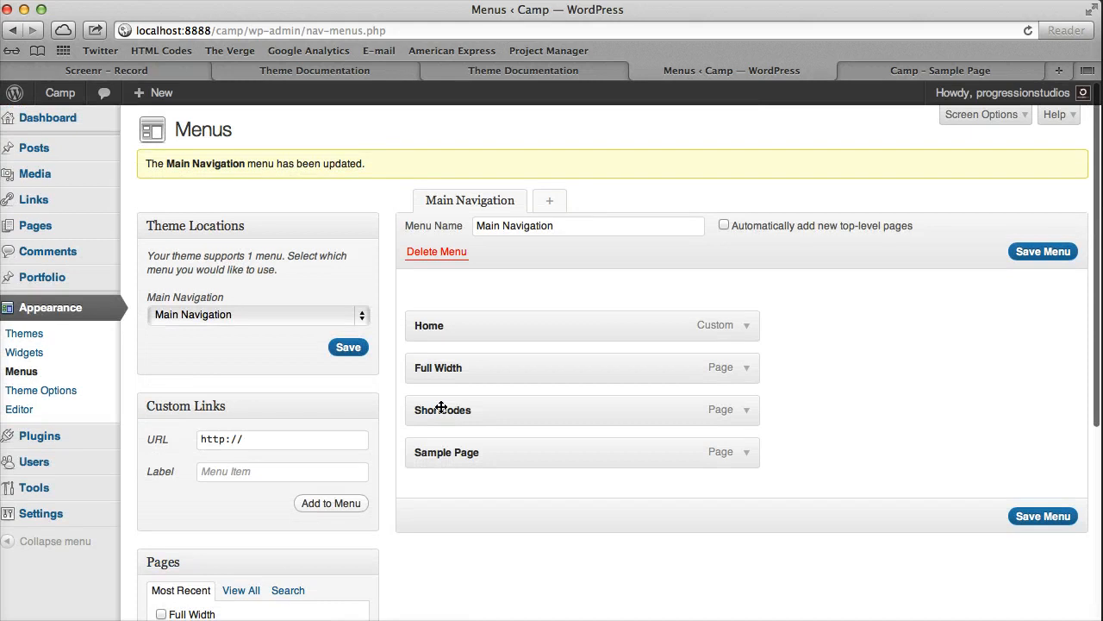
- Nest Shortcodes and Sample Page as sub-items under Full Width and save the menu
drag(442, 407, 465, 399)
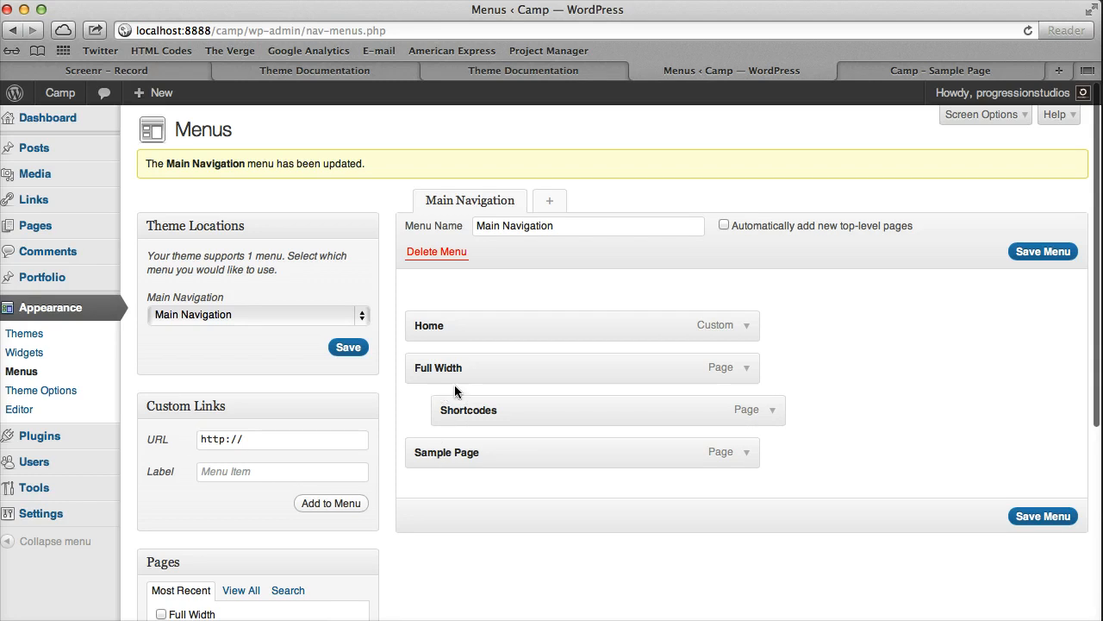
drag(451, 447, 502, 449)
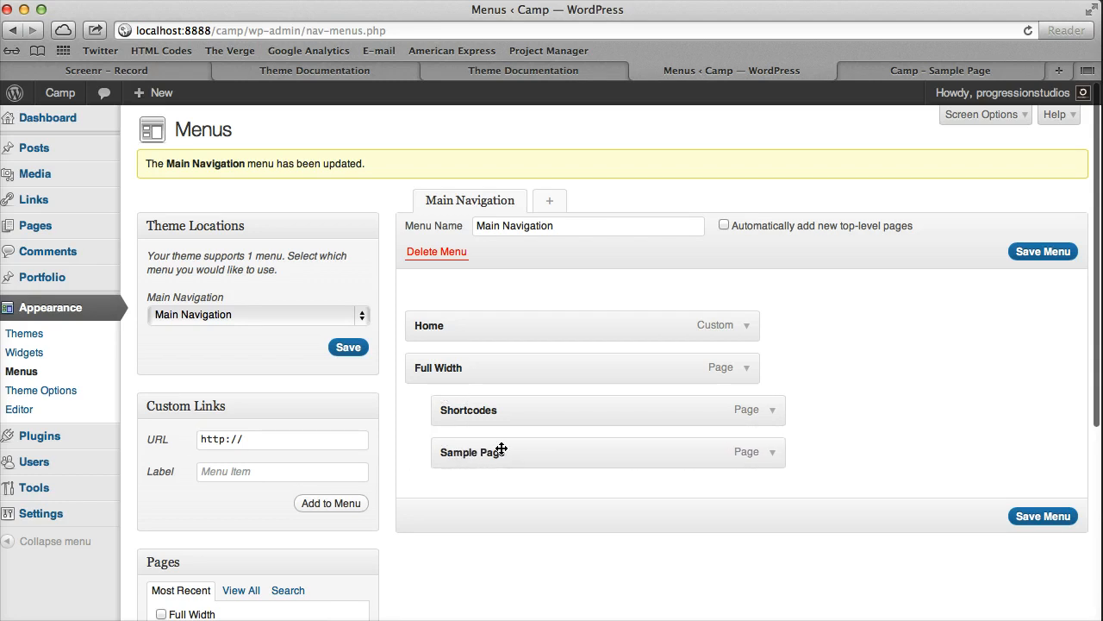
click(1031, 252)
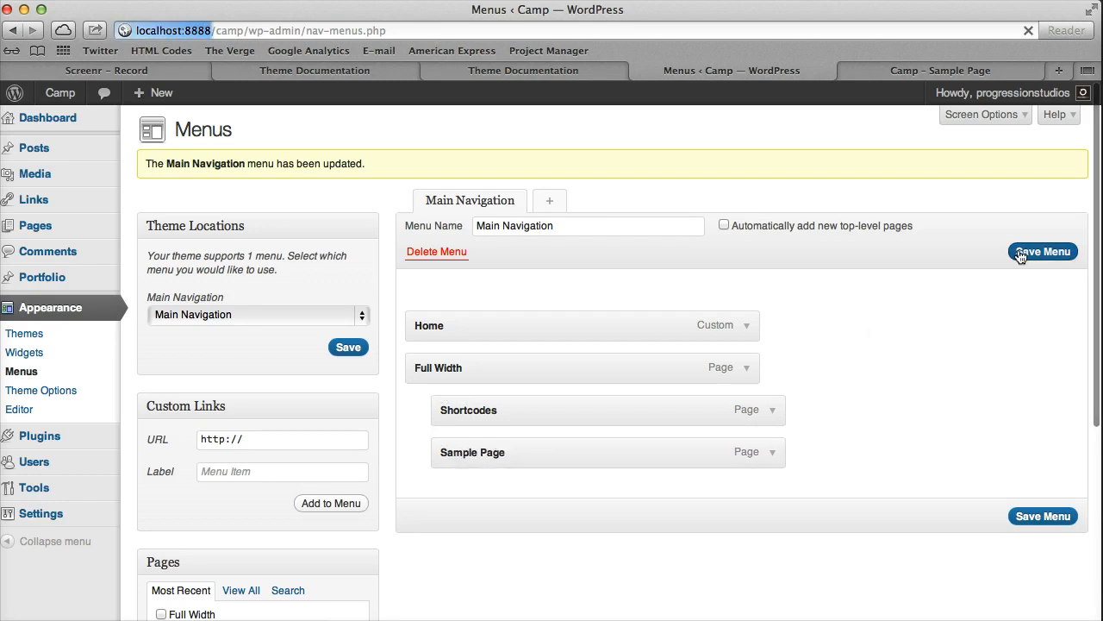
- Reload the Camp site page and check the drop-down under Full Width
click(924, 72)
click(1027, 32)
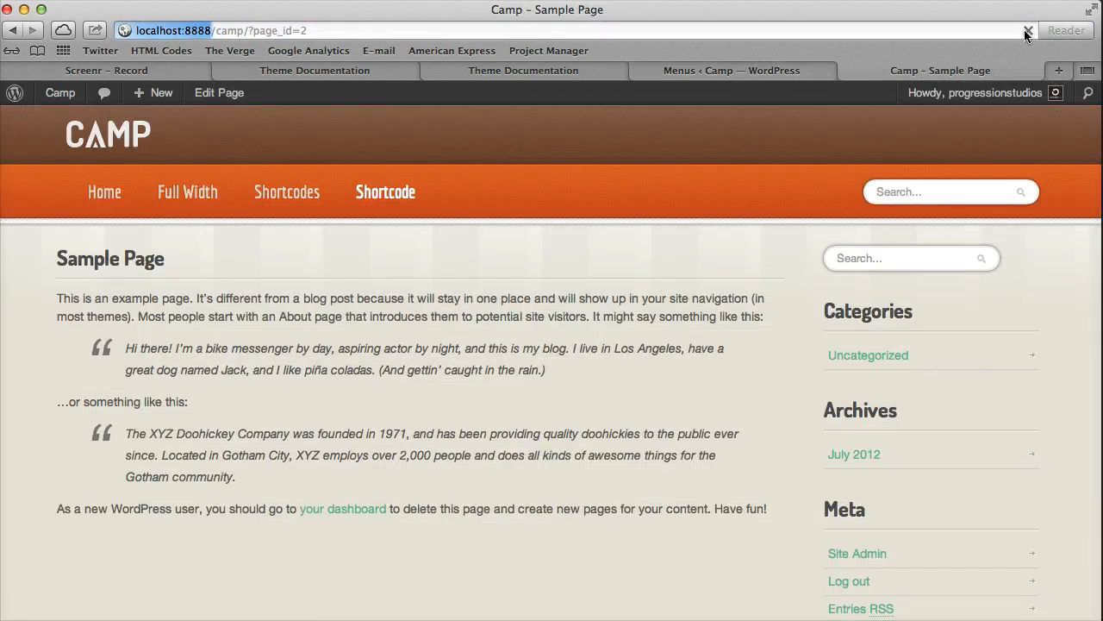
mouse_move(210, 192)
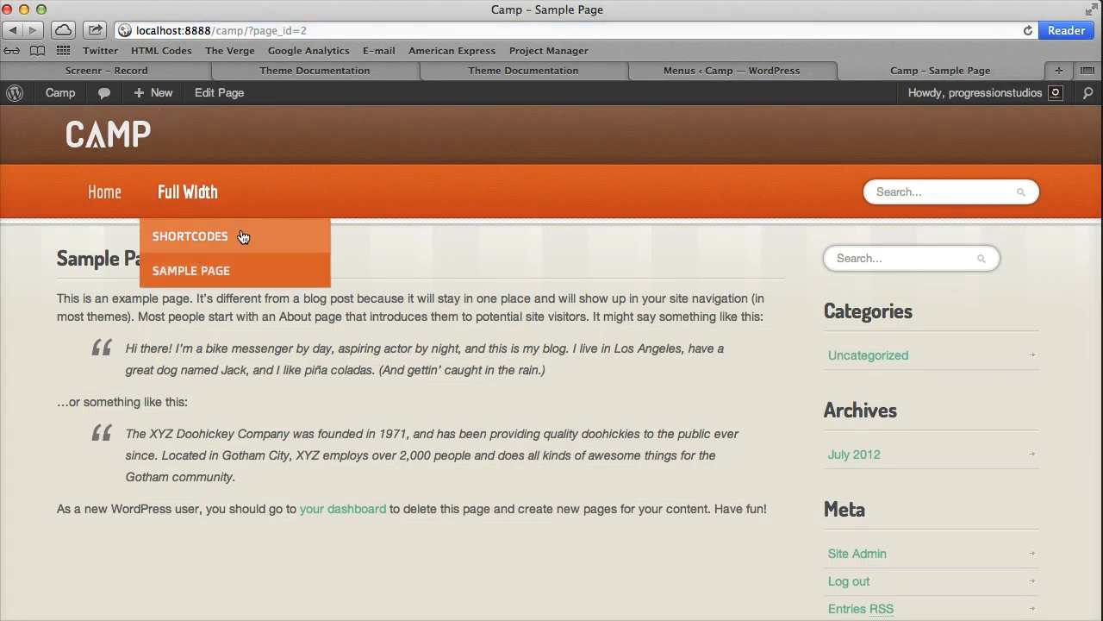
- On the Menus page, nest Sample Page one level deeper under Shortcodes, keeping Shortcodes under Full Width, and save the menu
click(798, 71)
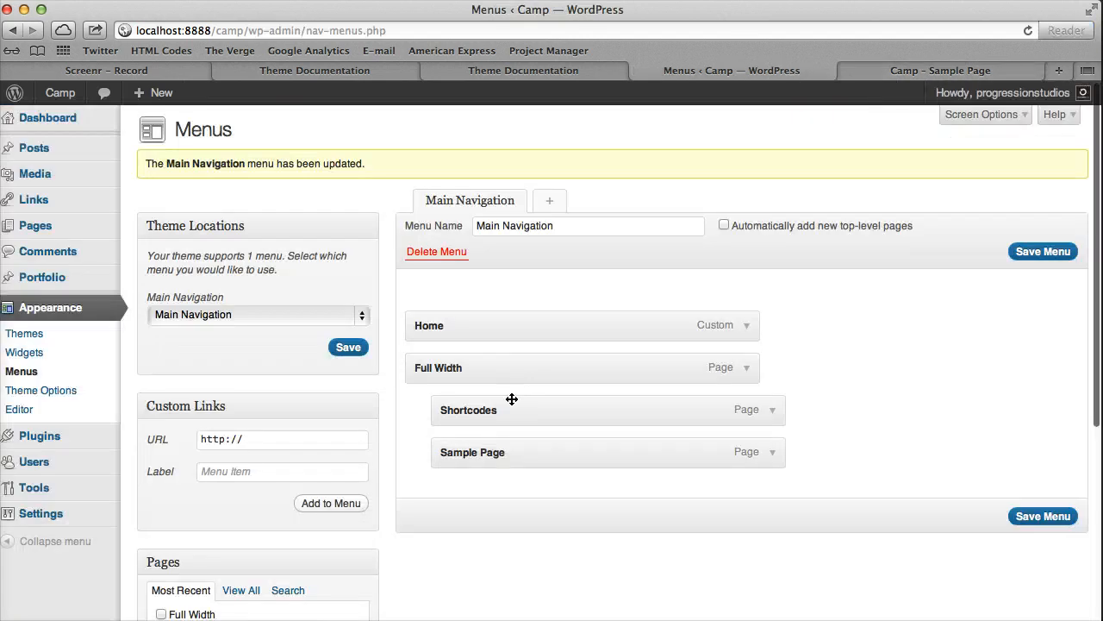
drag(512, 399, 462, 403)
drag(474, 449, 435, 455)
drag(519, 413, 480, 414)
drag(443, 452, 499, 449)
click(1043, 251)
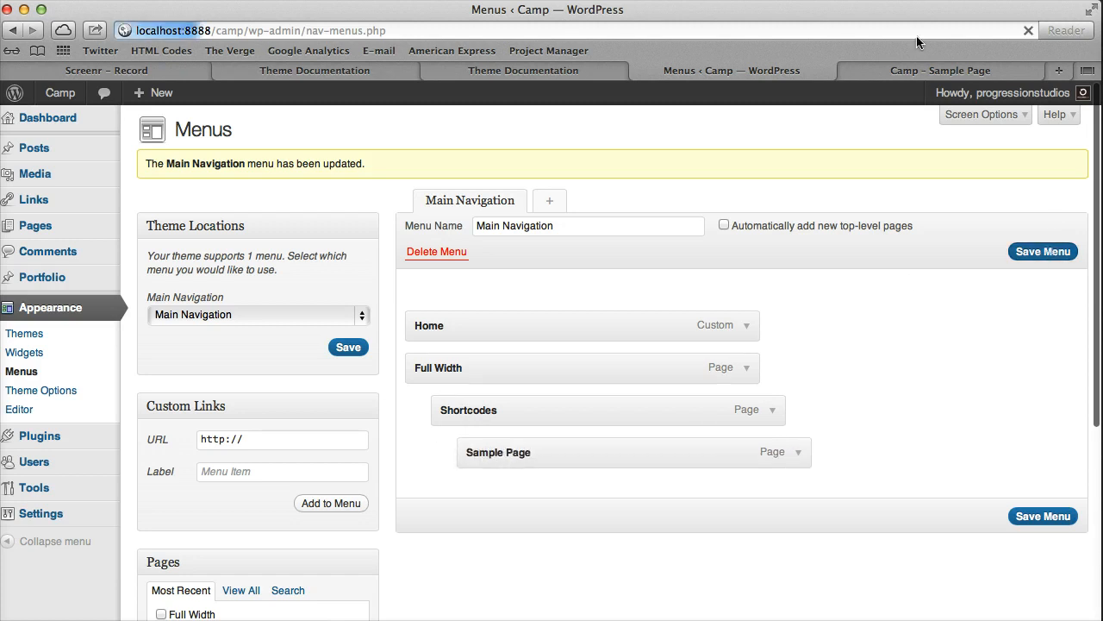
- Open the Camp home page and check the two-level drop-down under Full Width
click(940, 69)
click(148, 136)
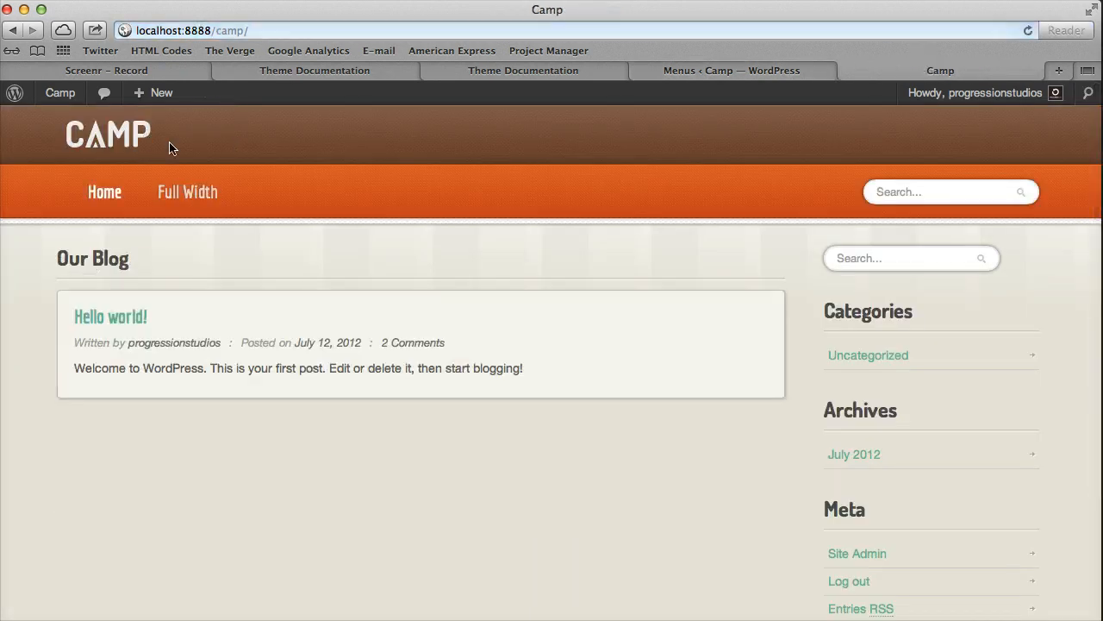
mouse_move(184, 204)
mouse_move(216, 236)
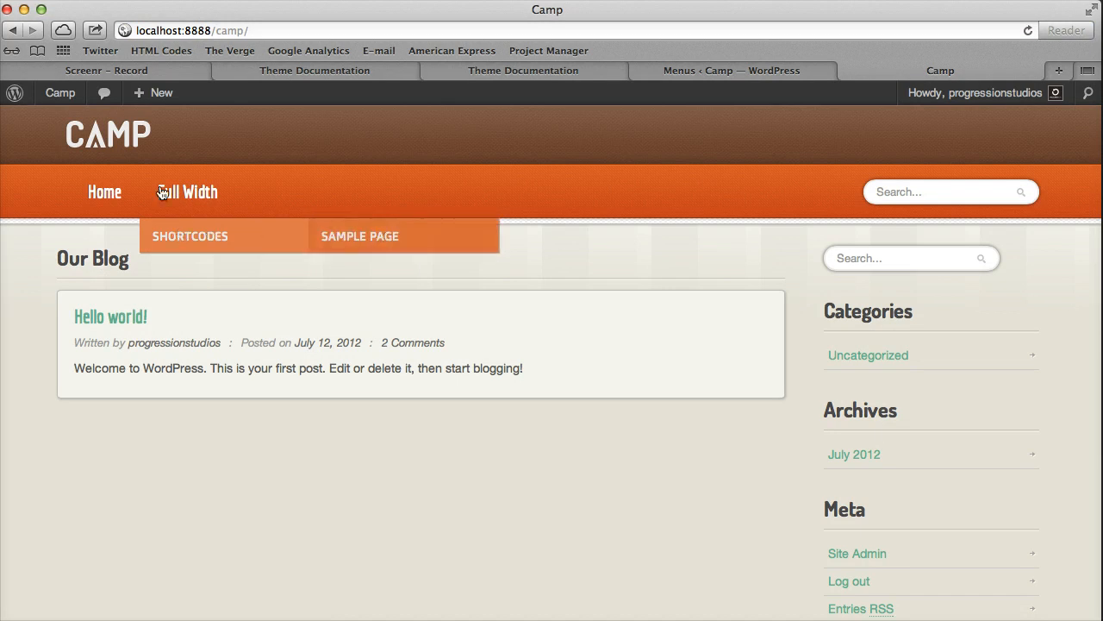
mouse_move(187, 227)
- Review the nested item structure on the Menus page, then return to the Camp home page and reload it
click(768, 69)
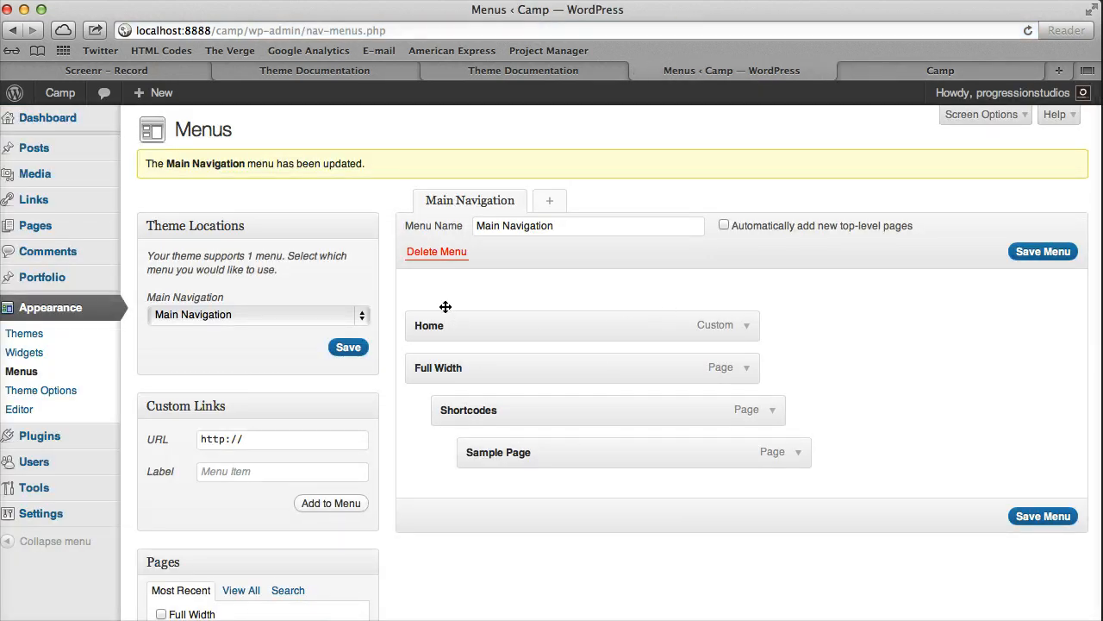
click(940, 70)
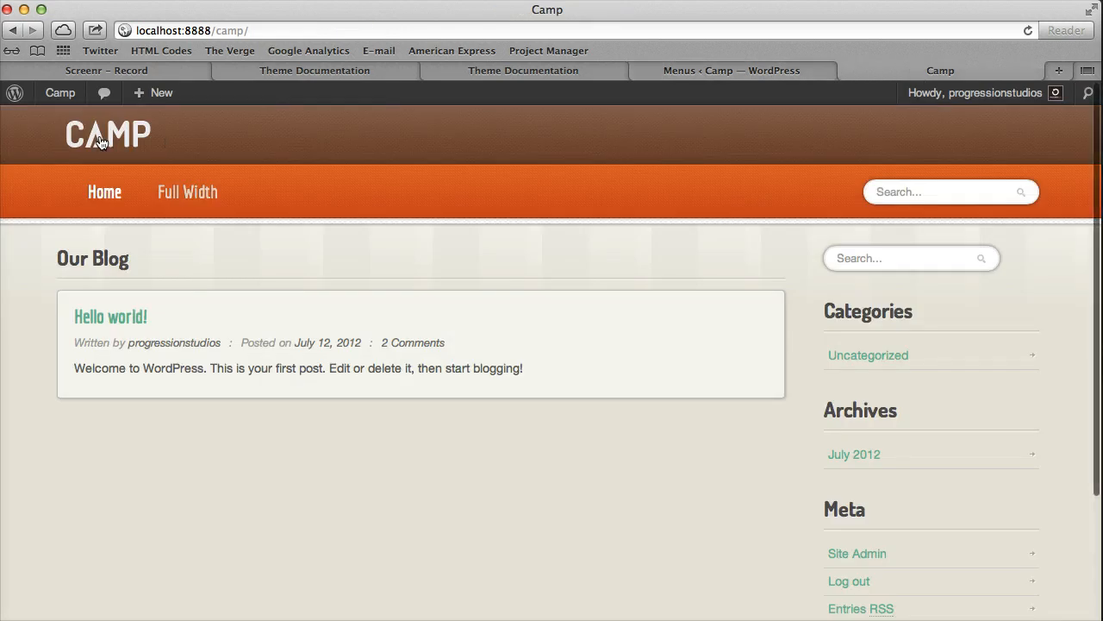
key(super+r)
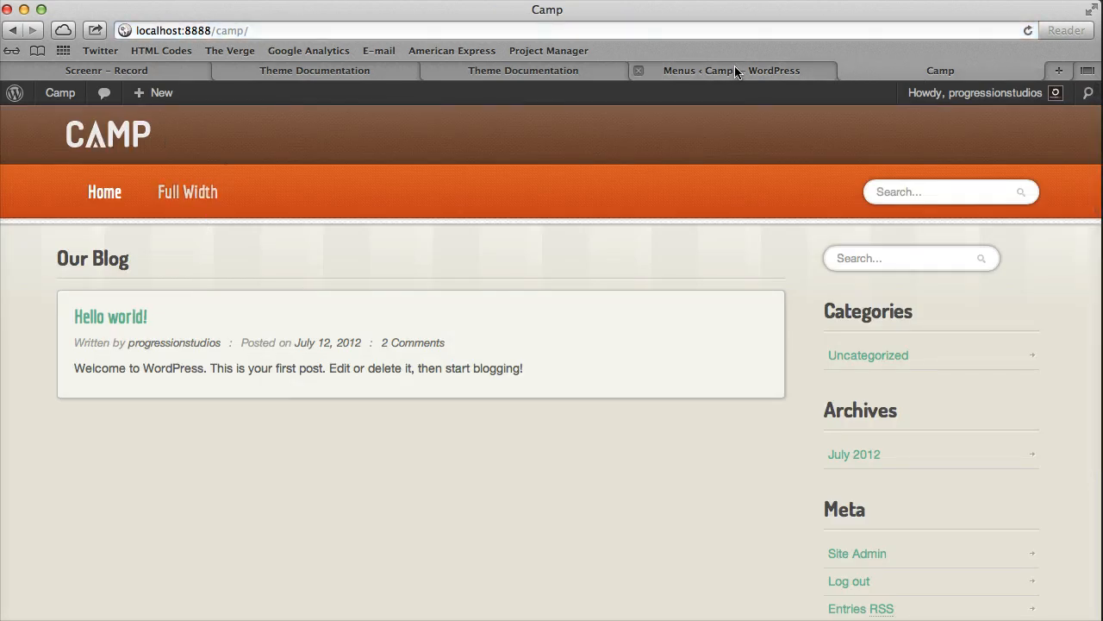